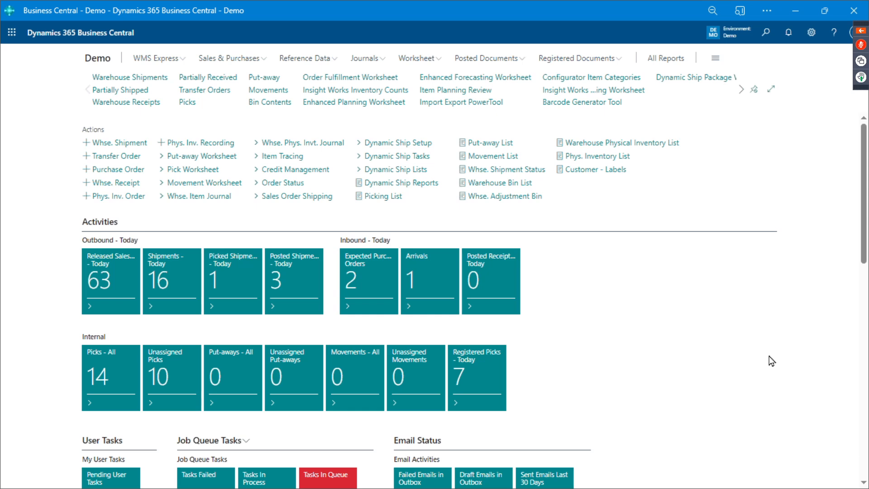
Switch to Warehouse Insight on the CK67 handheld and open pick document PI000004 from the picking list.
key("alt+Tab")
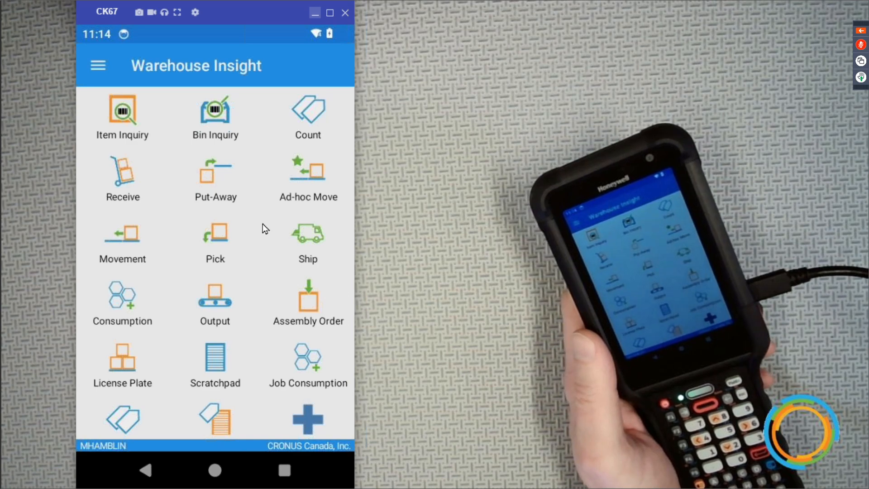
scroll(280, 272, "down", 1)
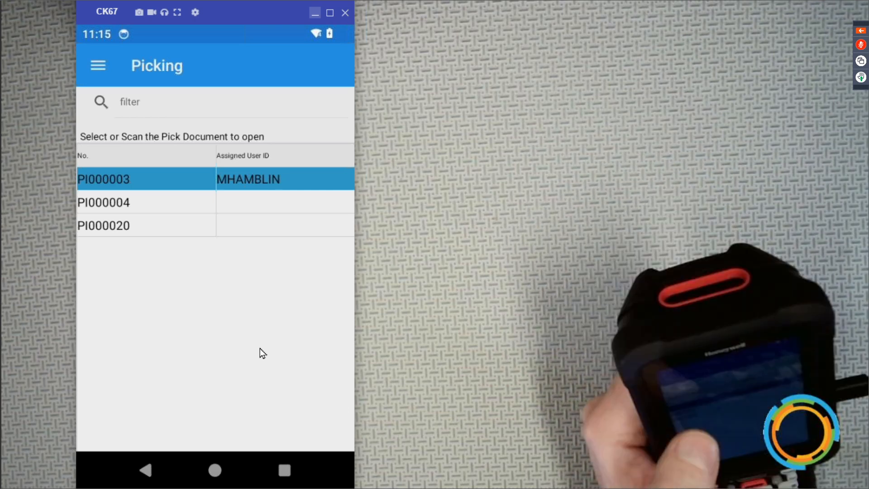
key("Down")
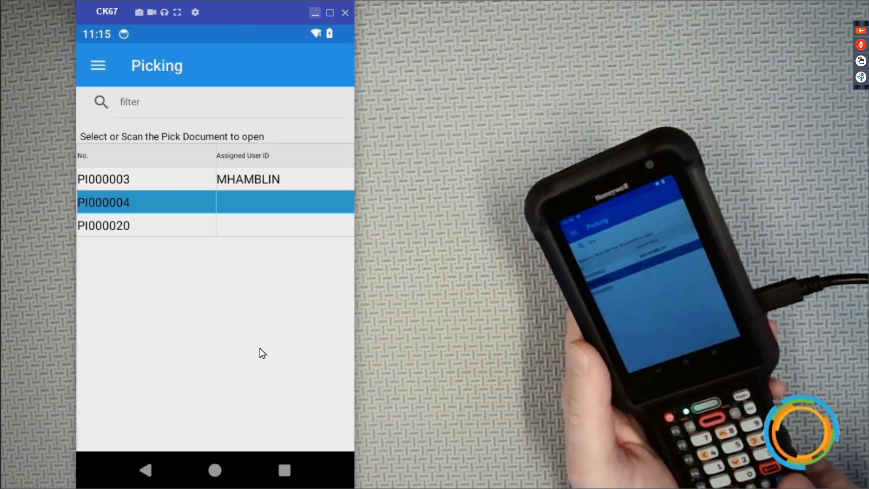
key("Return")
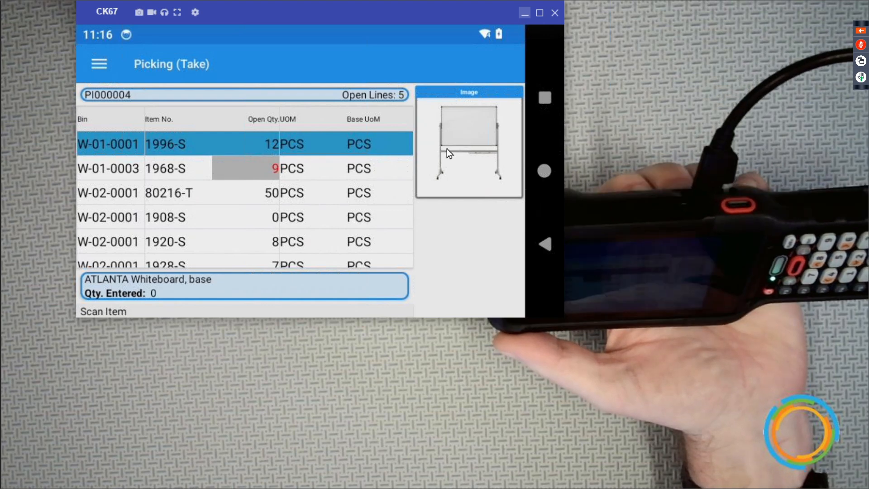
View the whiteboard item's picture, and confirm picking 8 PCS of item 1920-S.
left_click(449, 149)
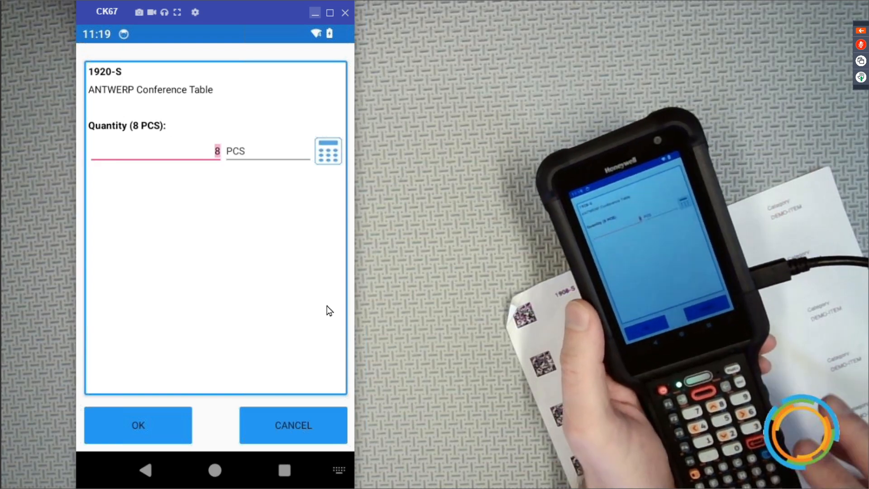
key("Return")
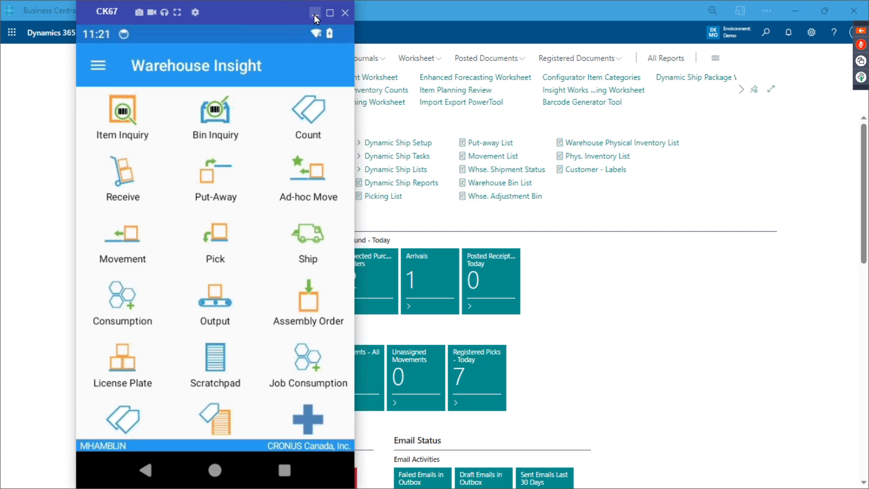
Minimize the handheld display, switch to Shop Floor Insight and log in with the employee badge.
left_click(316, 12)
left_click(715, 339)
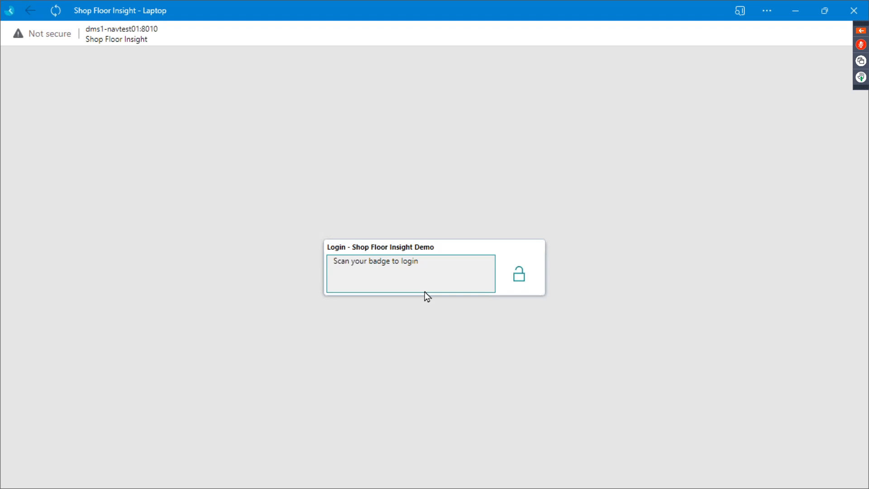
key("Return")
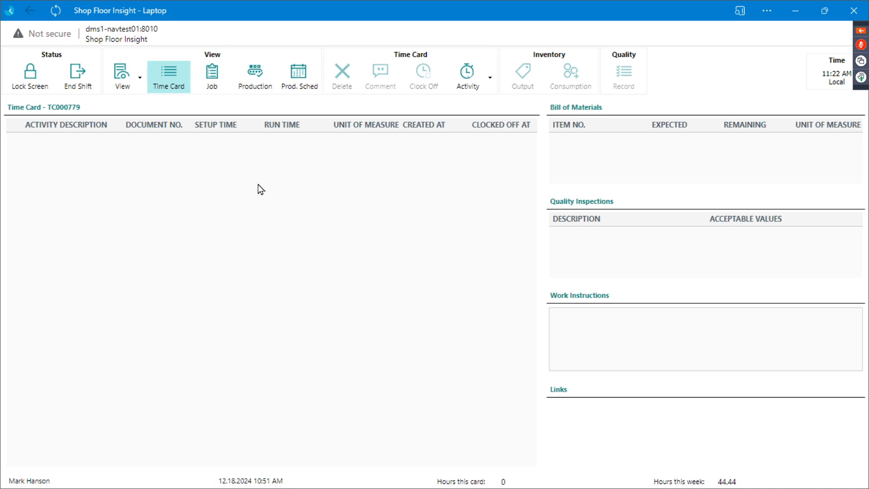
Look over the production dispatch list and return to the time card.
left_click(252, 75)
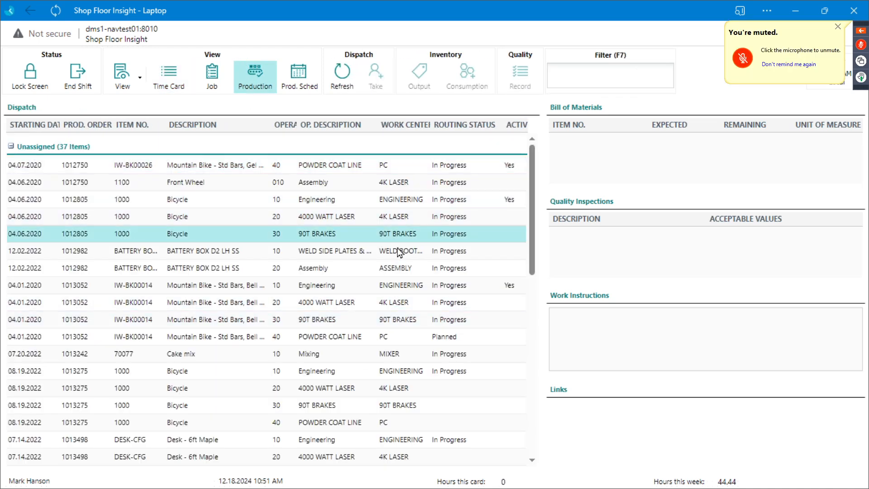
left_click(384, 289)
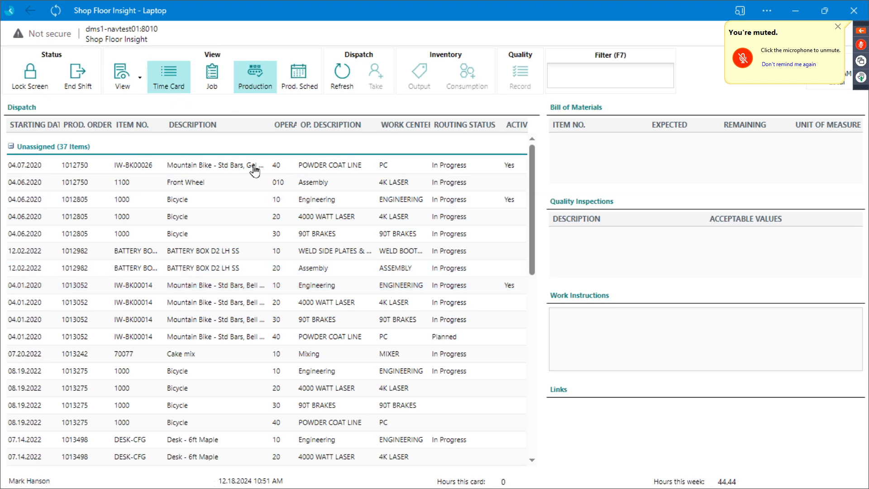
left_click(172, 85)
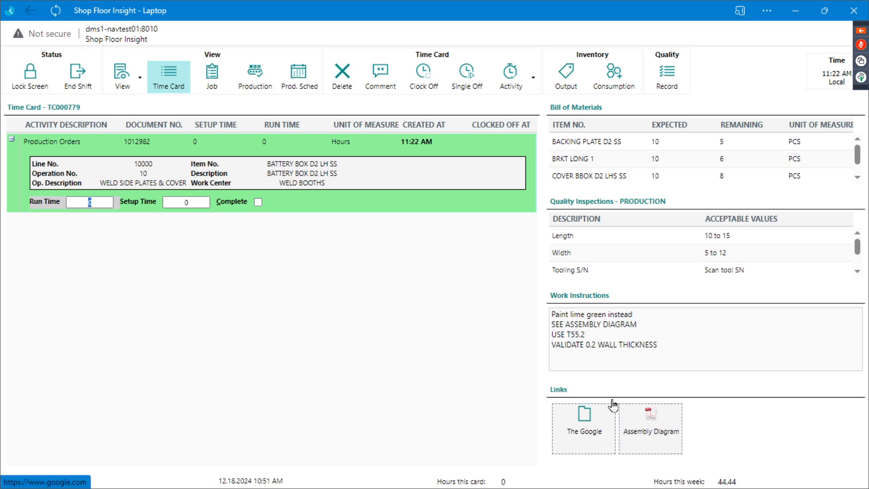
Review the battery box work instructions and widen the bill of materials and work instructions area.
triple_click(618, 344)
left_click(743, 349)
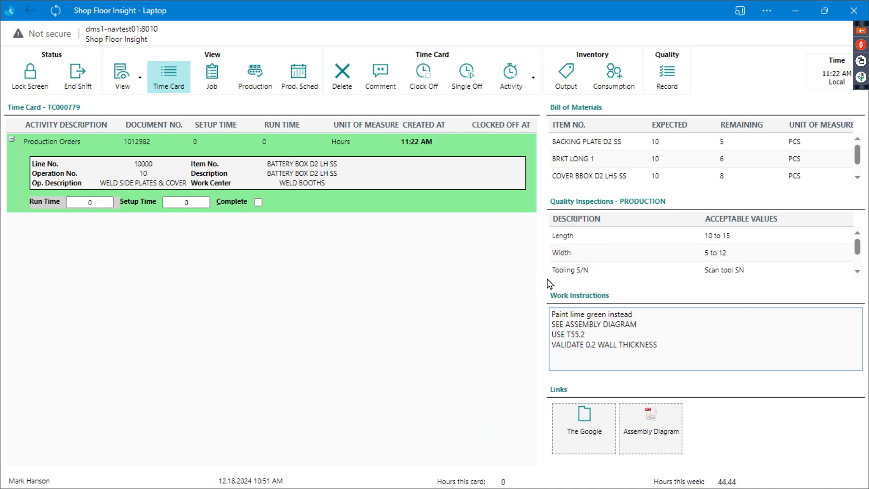
left_click_drag(542, 280, 500, 283)
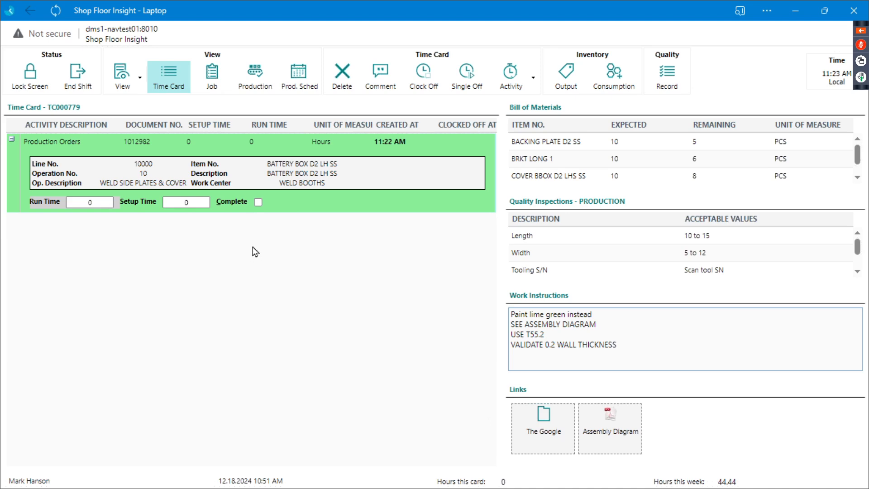
Change the battery box line's activity to Rework - Sales and clock on to activity 215 Cleaning.
left_click(273, 186)
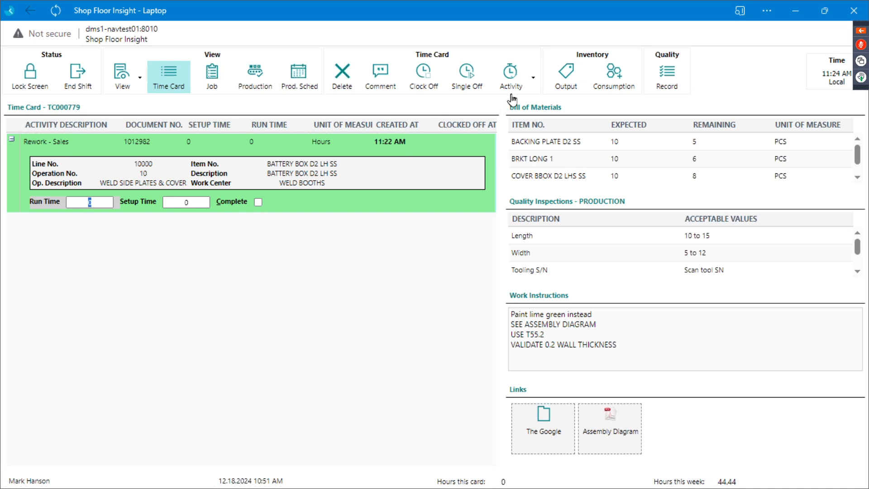
left_click(510, 79)
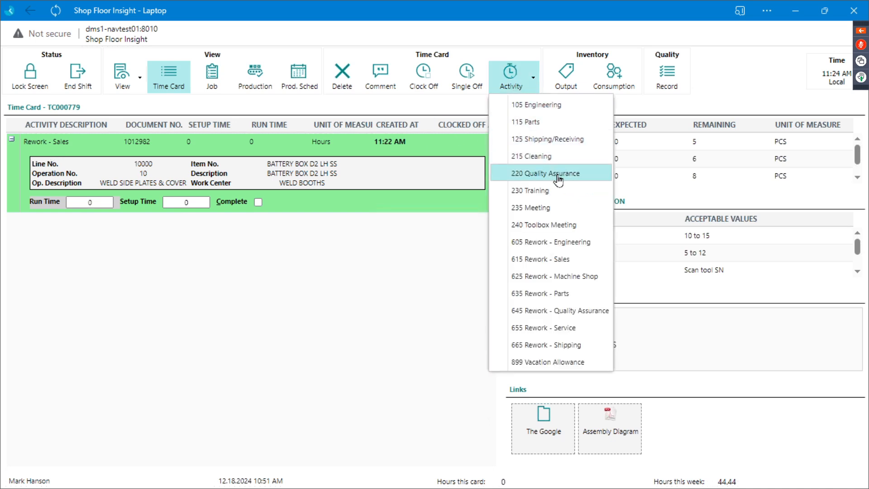
left_click(566, 156)
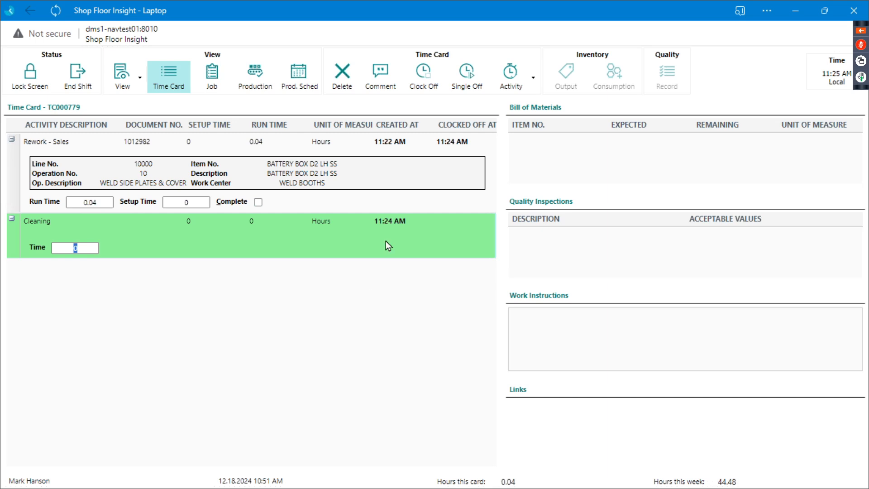
left_click(466, 171)
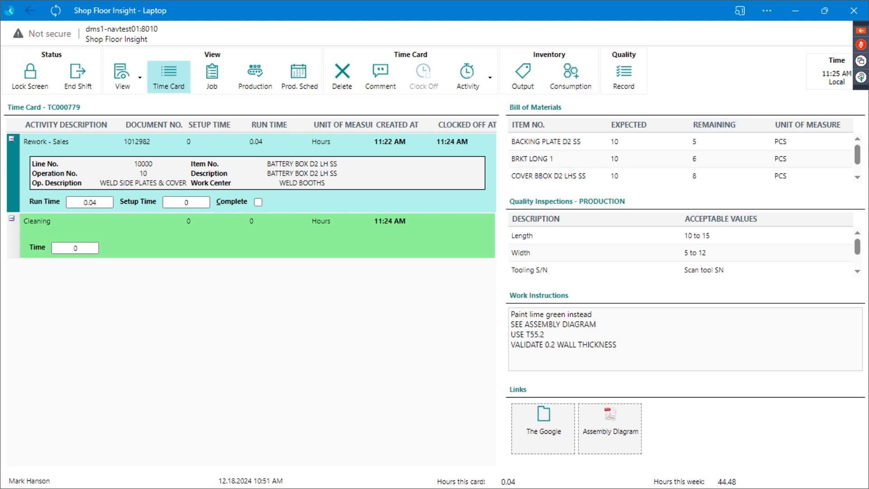
Switch to Business Central and open the Dynamic Ship Package Worksheet.
key("alt+Tab")
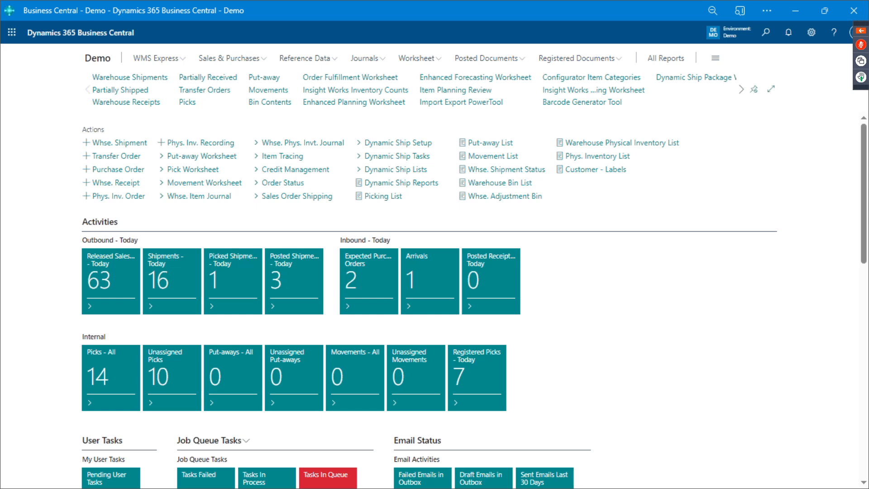
left_click(419, 159)
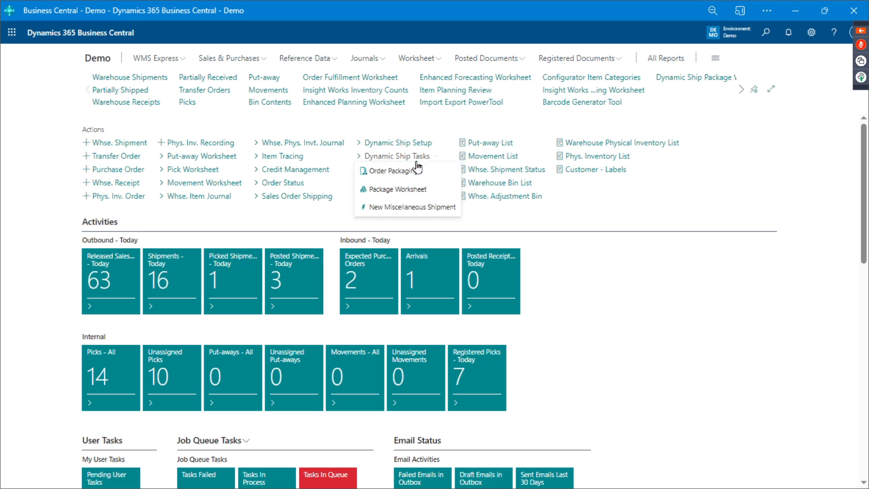
left_click(421, 191)
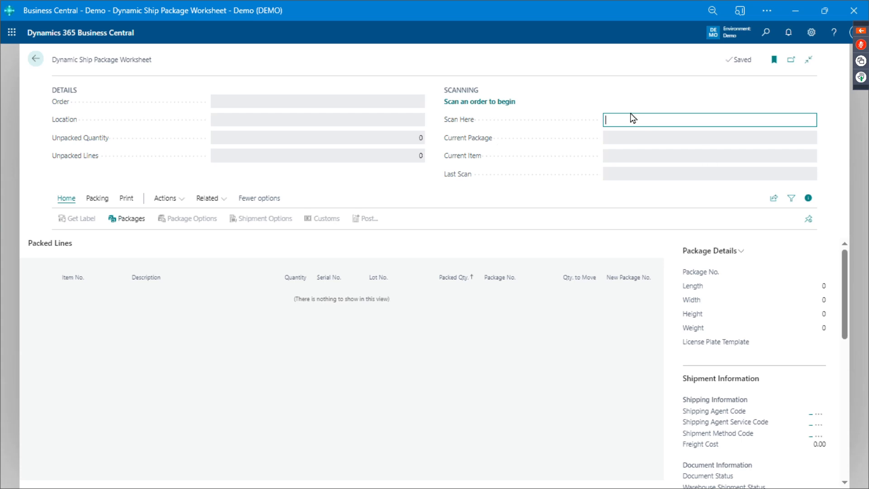
left_click(182, 199)
mouse_move(193, 256)
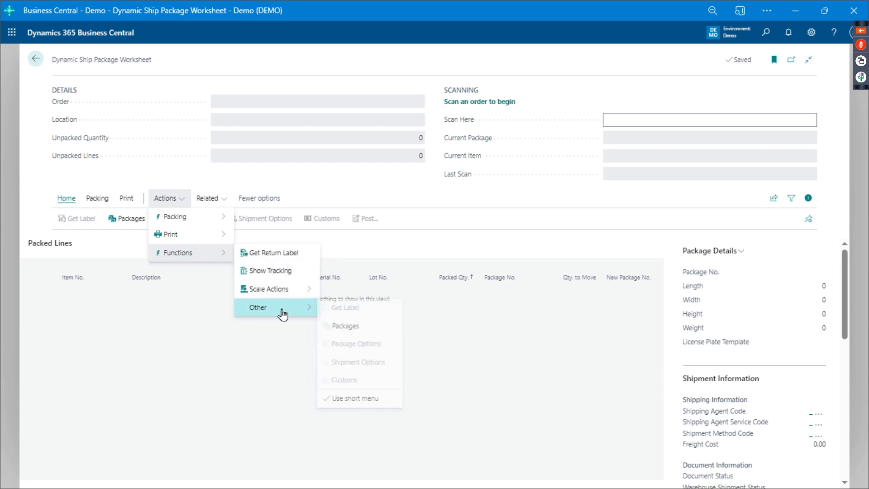
mouse_move(293, 291)
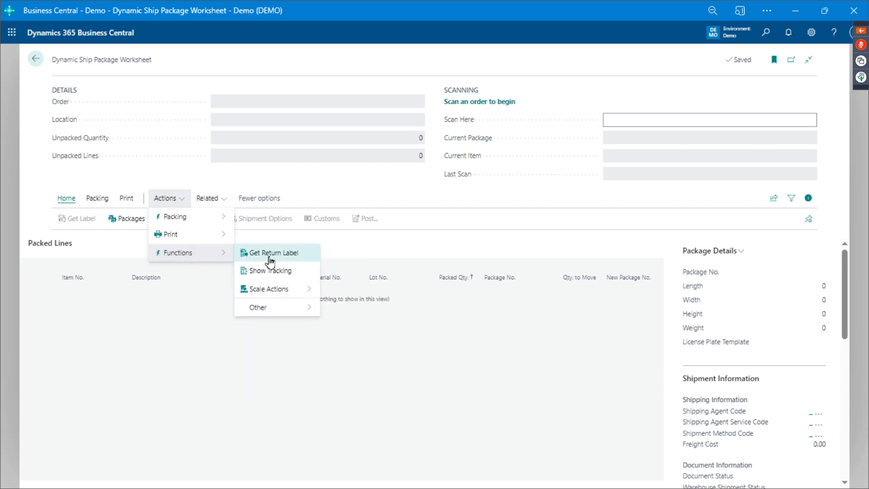
Load the sales order into the package worksheet by its order number and set LP000536 as the current package.
mouse_move(218, 233)
left_click(630, 118)
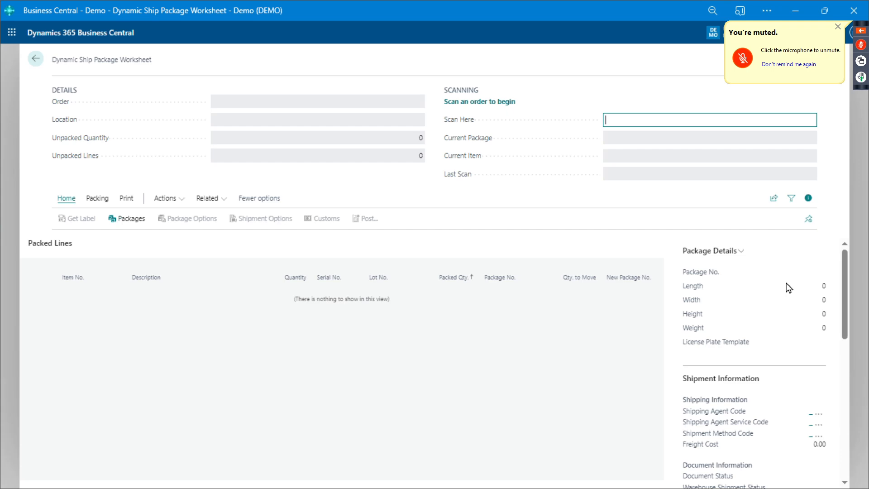
type("S-ORD101004")
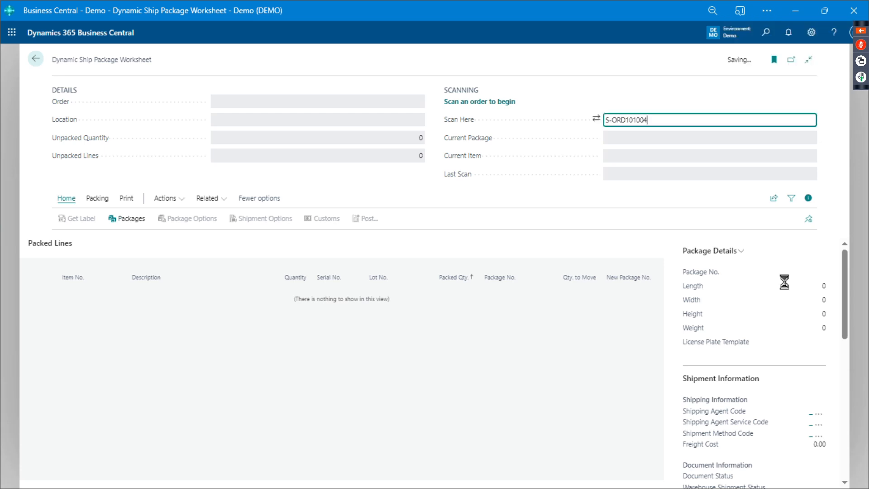
key("Return")
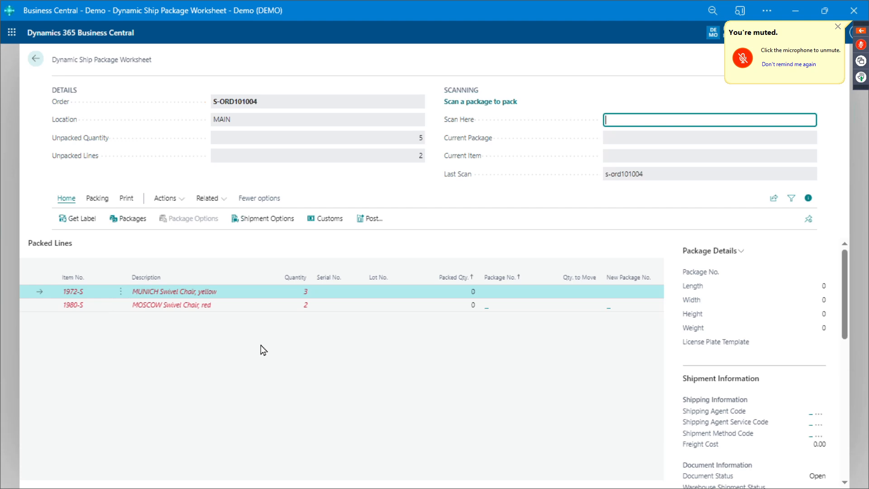
type("LP000536")
key("Return")
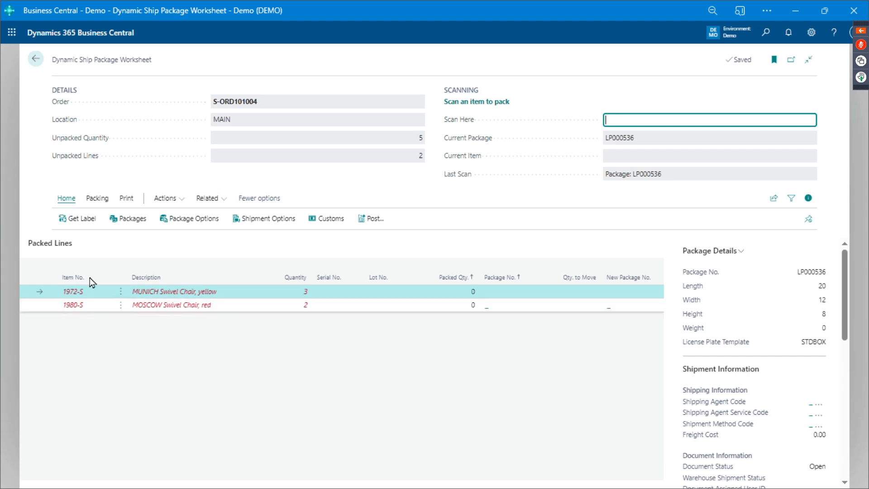
Show the packing commands, pack one 1972-S MUNICH Swivel Chair into LP000536 and select its packed line.
left_click(97, 198)
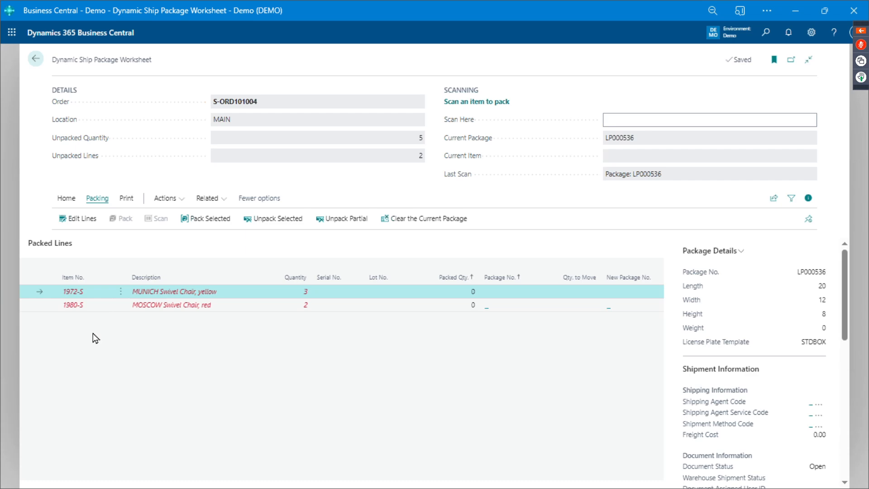
left_click(679, 109)
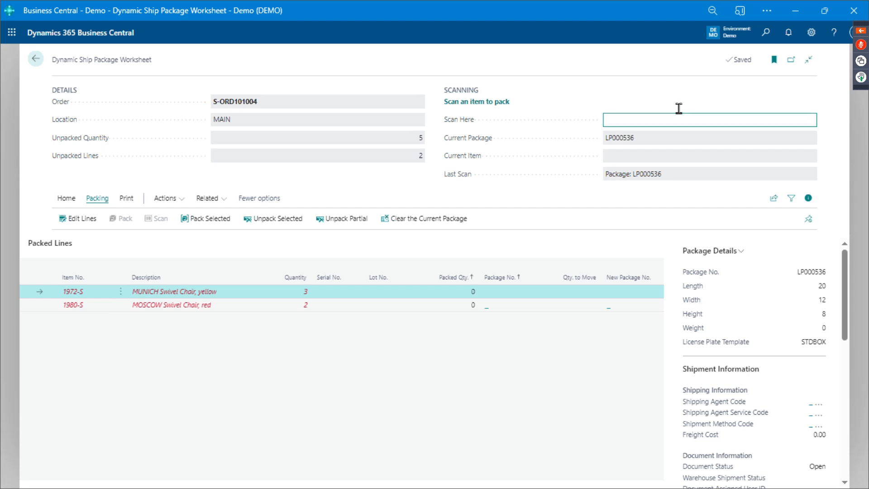
type("1972-S")
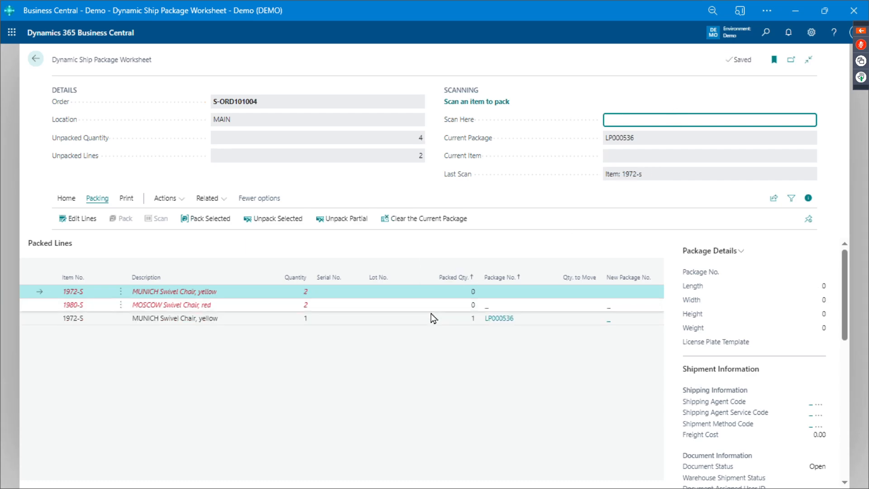
left_click(382, 322)
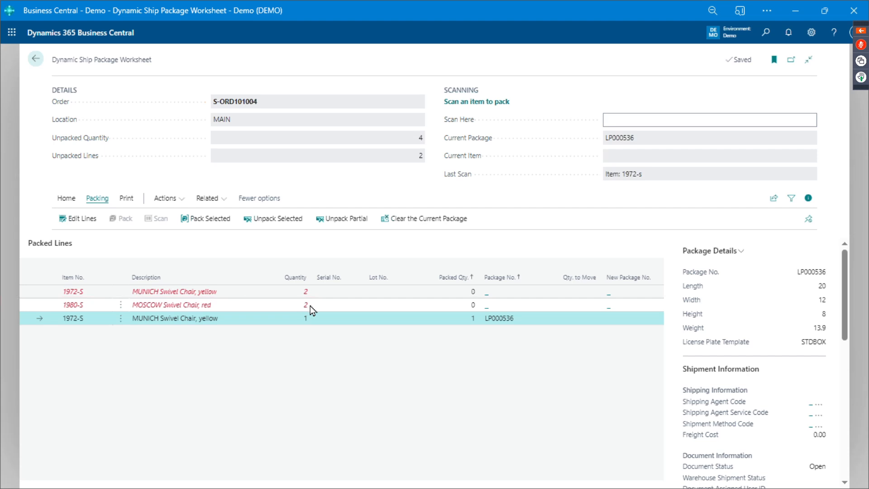
Pack another 1972-S chair and one 1980-S MOSCOW Swivel Chair into package LP000536.
left_click(674, 114)
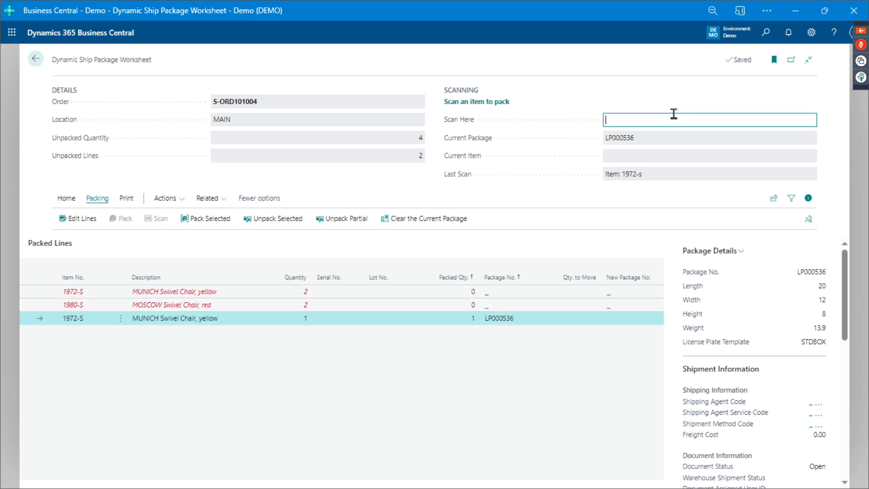
type("1972-S")
type("1980-S")
key("Return")
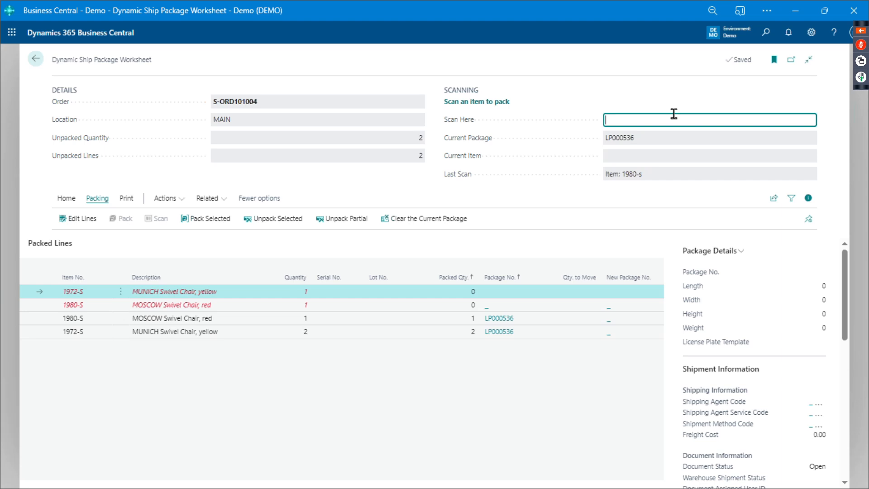
Make LP000537 the current package and pack one 1972-S and one 1980-S chair into it.
type("LP000537")
key("Return")
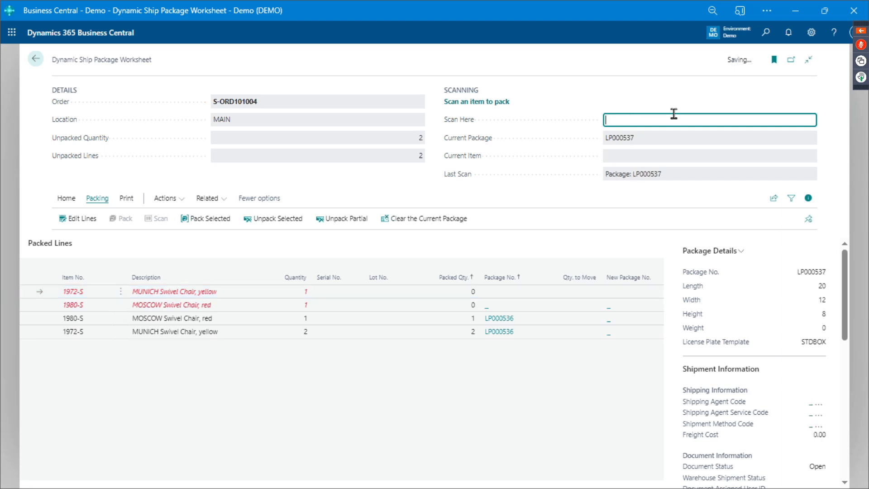
type("1972-S")
key("Return")
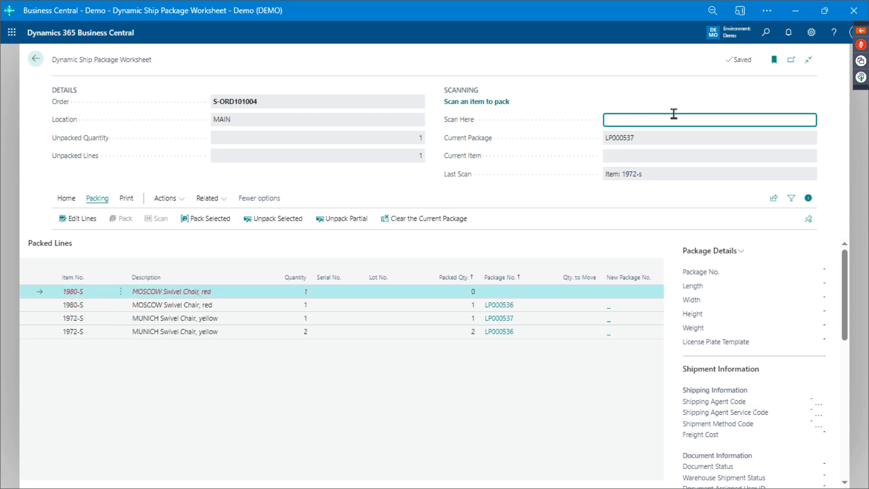
type("1980-S")
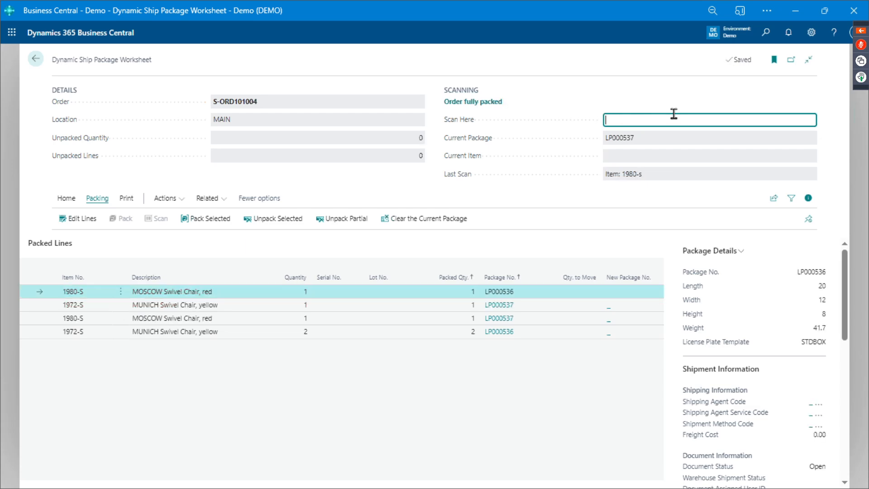
Select the 1972-S line packed in LP000537 and enter the scan command --GL to retrieve carrier rates for the order.
left_click(535, 290)
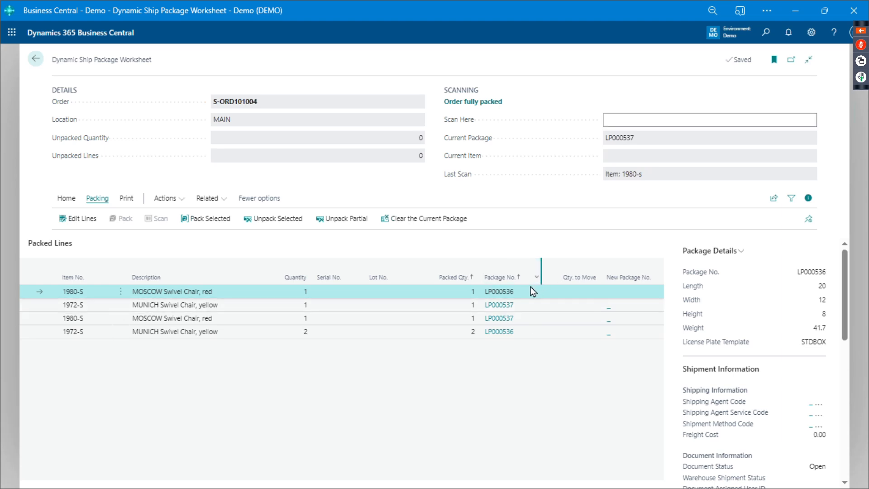
left_click(523, 306)
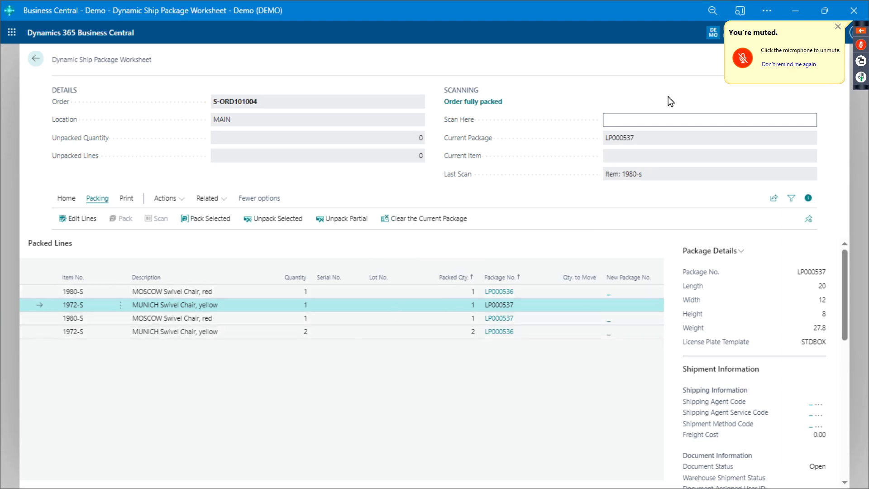
left_click(644, 119)
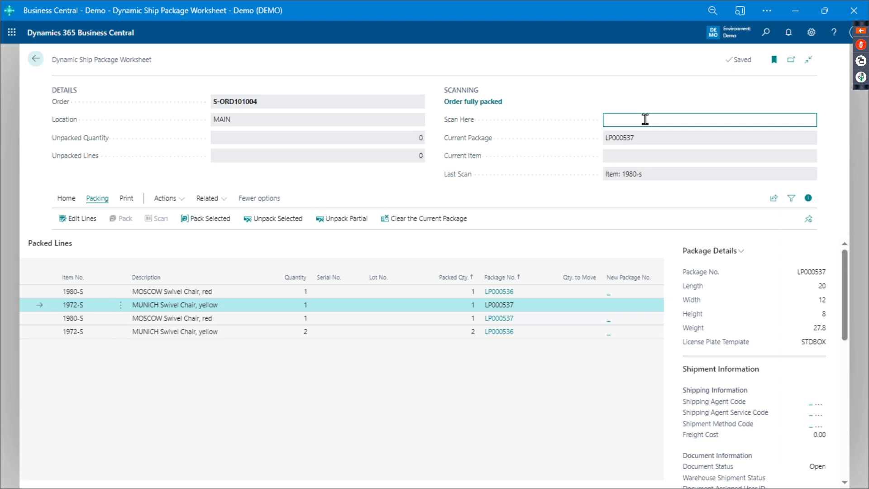
type("--GL")
key("Return")
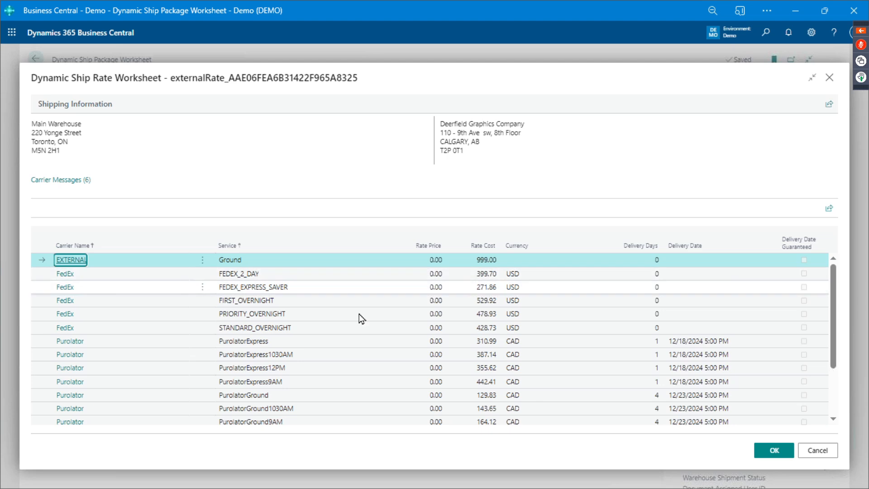
Examine the rate prices, rate costs and delivery dates of the FedEx, Purolator and UPS services in the rate worksheet.
scroll(502, 327, "down", 3)
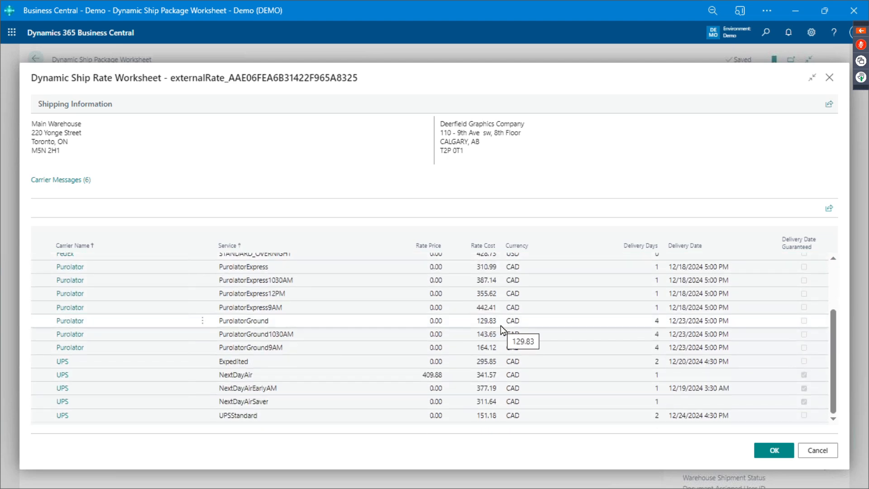
scroll(501, 329, "up", 3)
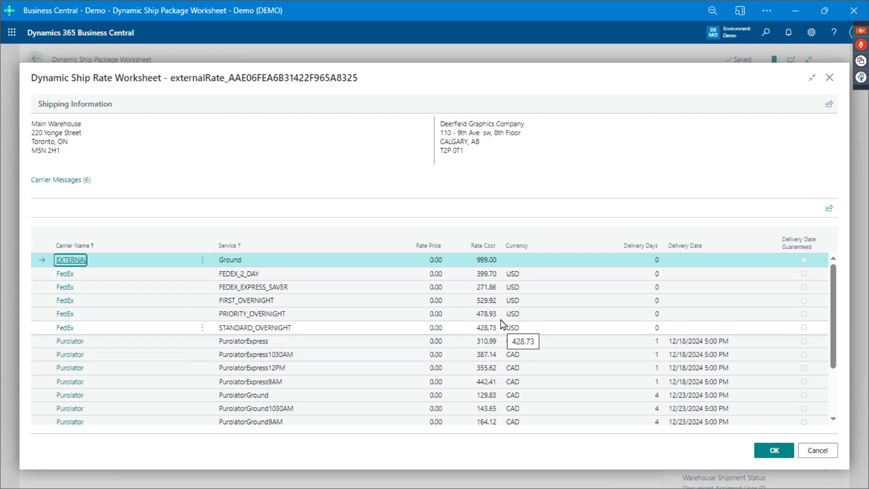
scroll(258, 309, "down", 1)
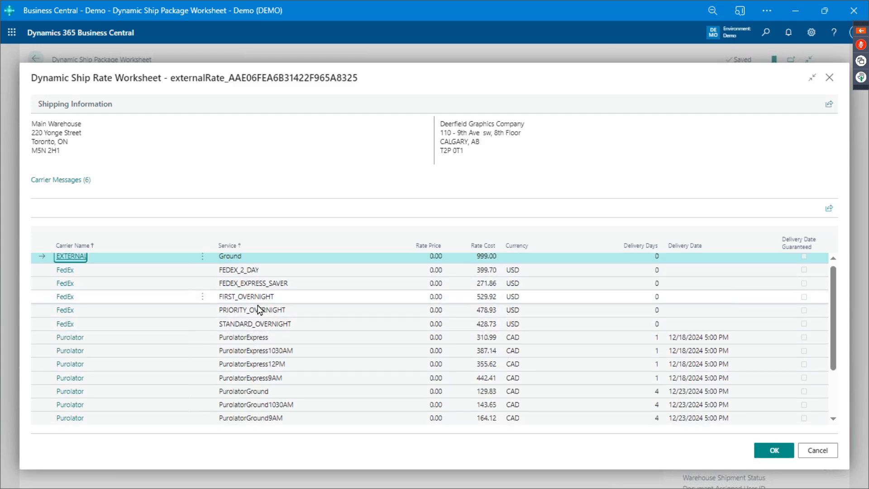
scroll(285, 360, "down", 3)
scroll(285, 368, "up", 4)
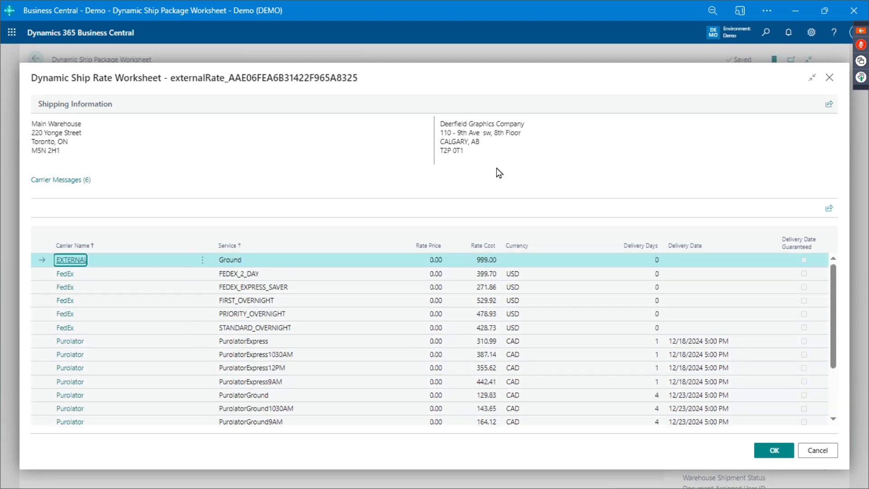
scroll(487, 287, "down", 2)
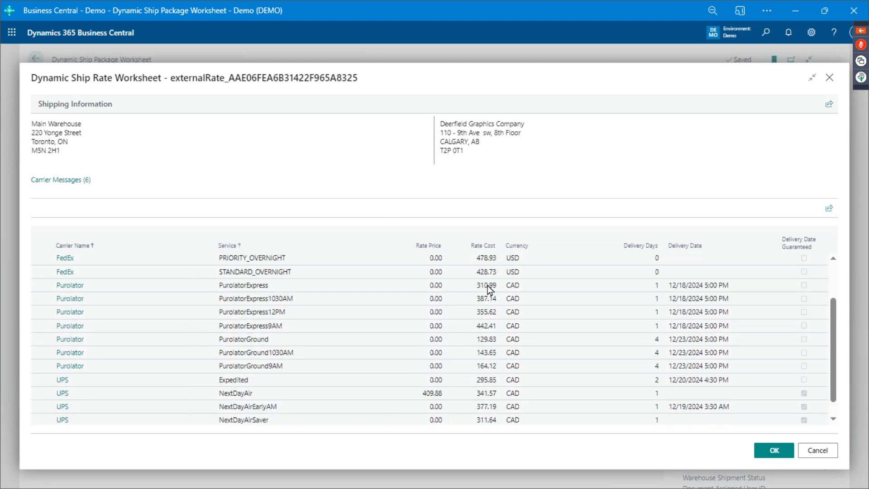
scroll(488, 290, "down", 1)
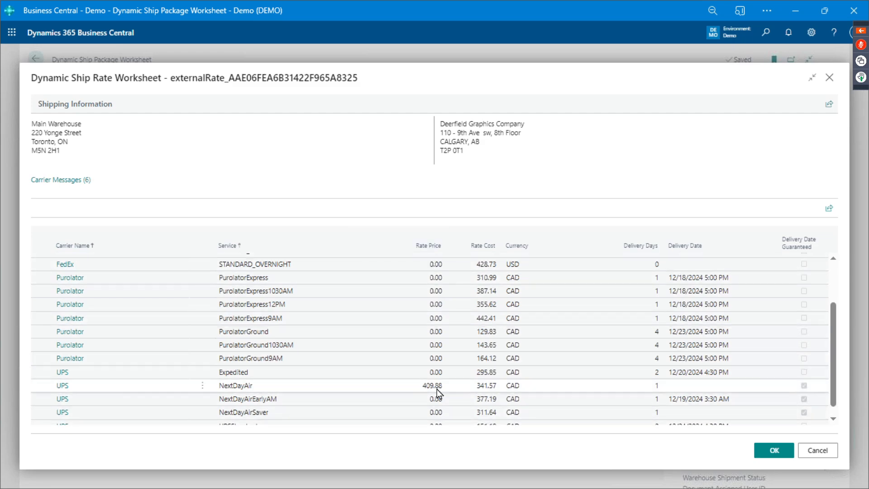
scroll(457, 355, "up", 3)
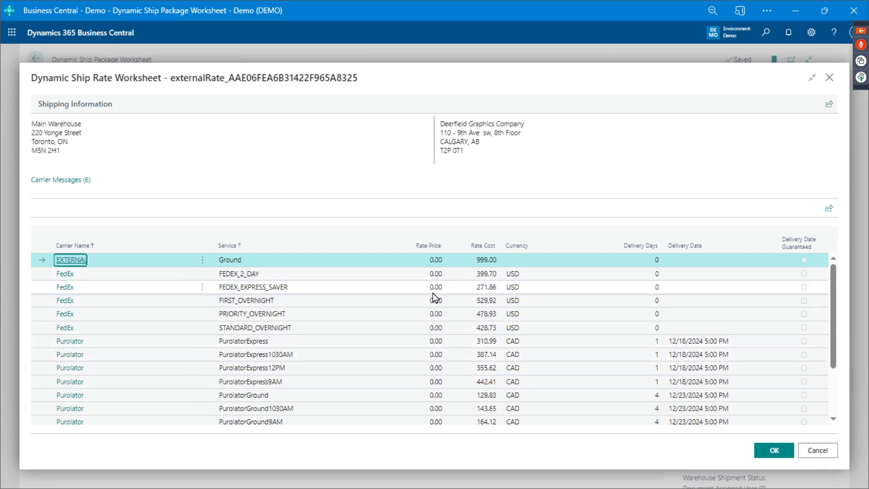
scroll(435, 294, "down", 2)
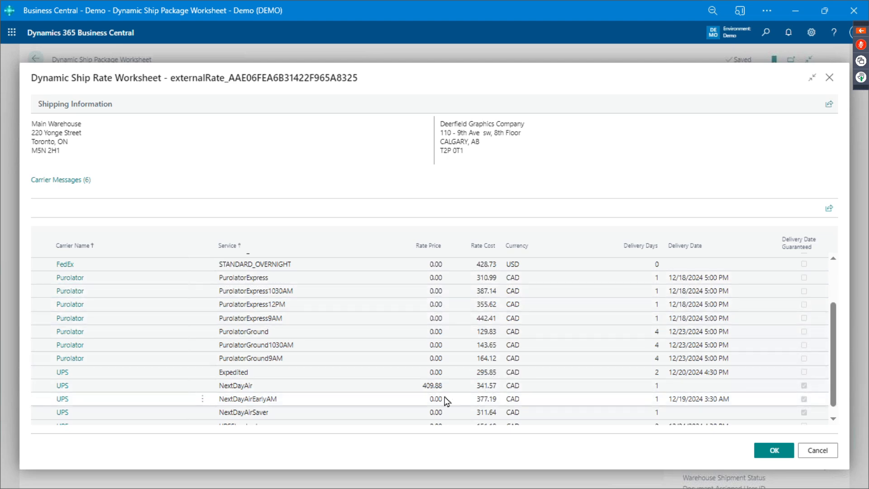
Accept the UPS Expedited rate, preview the 4x6 carrier label and leave the package worksheet.
left_click(435, 388)
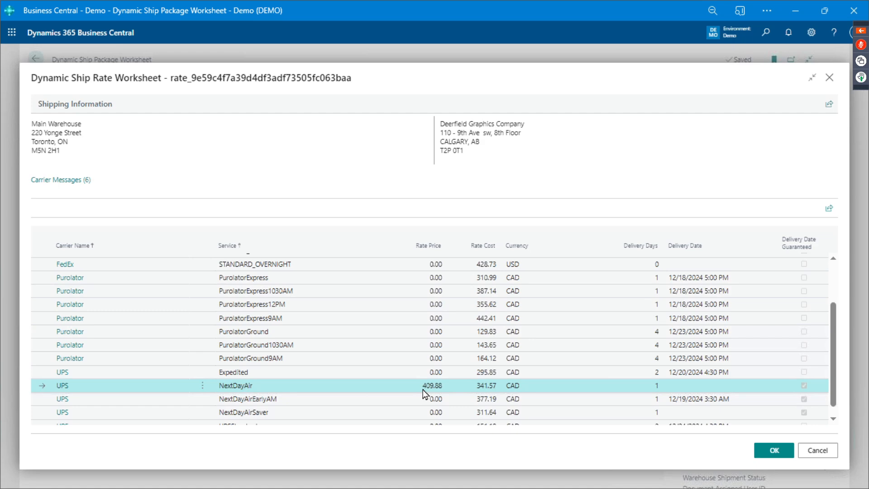
scroll(459, 385, "down", 1)
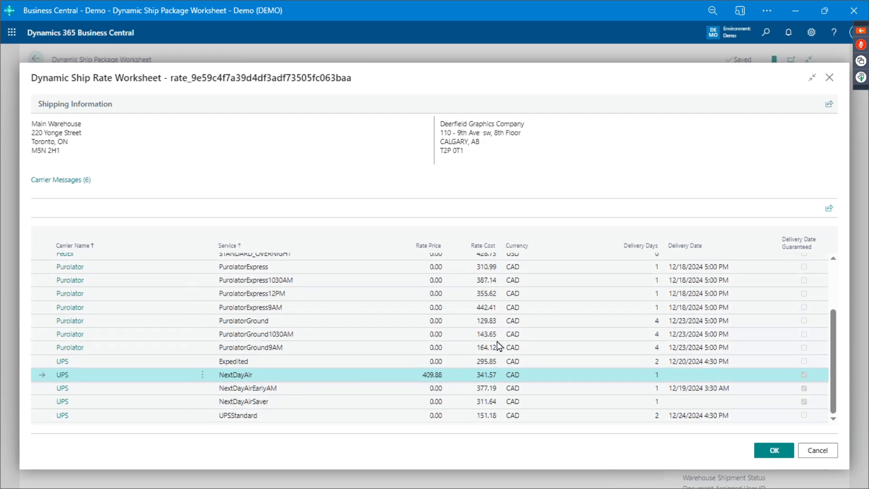
left_click(432, 366)
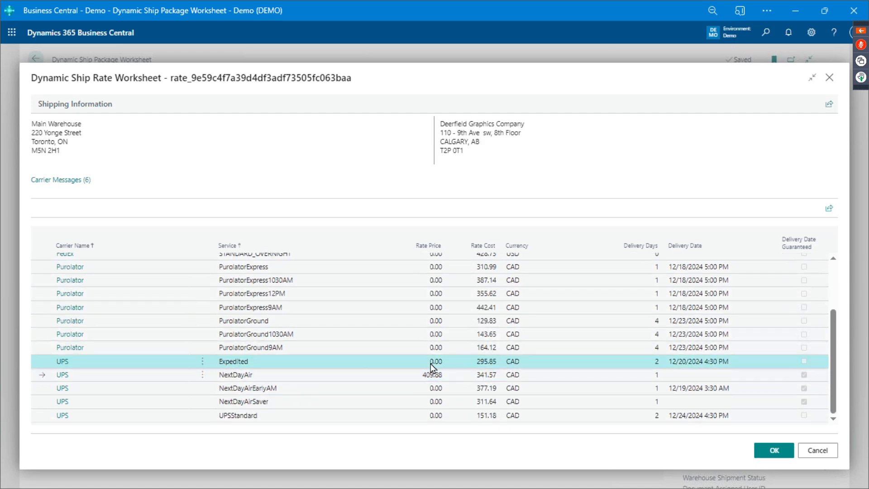
left_click(772, 452)
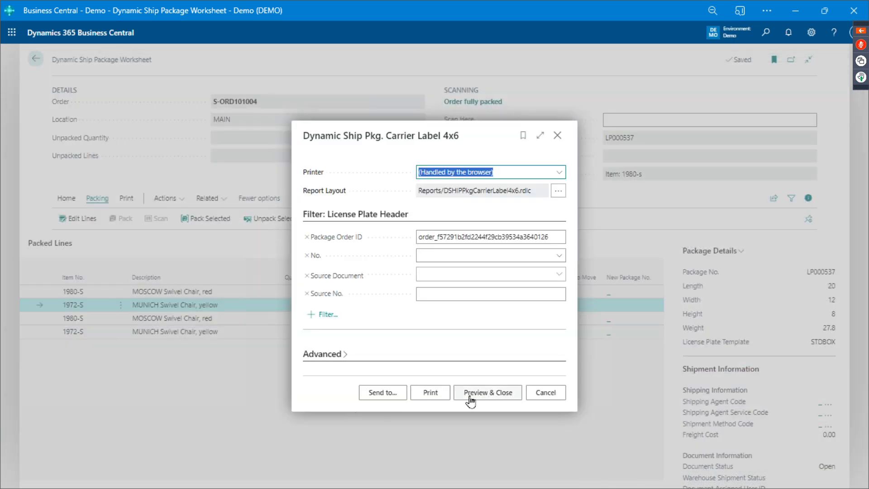
left_click(479, 396)
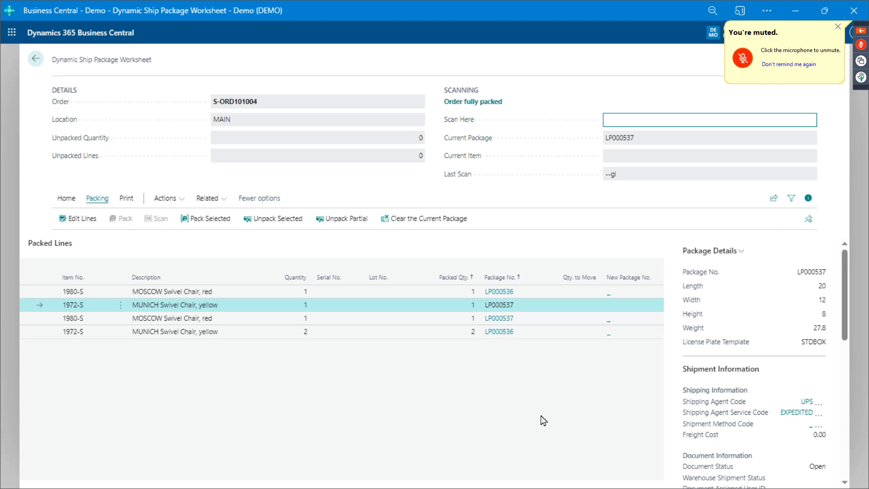
left_click(40, 63)
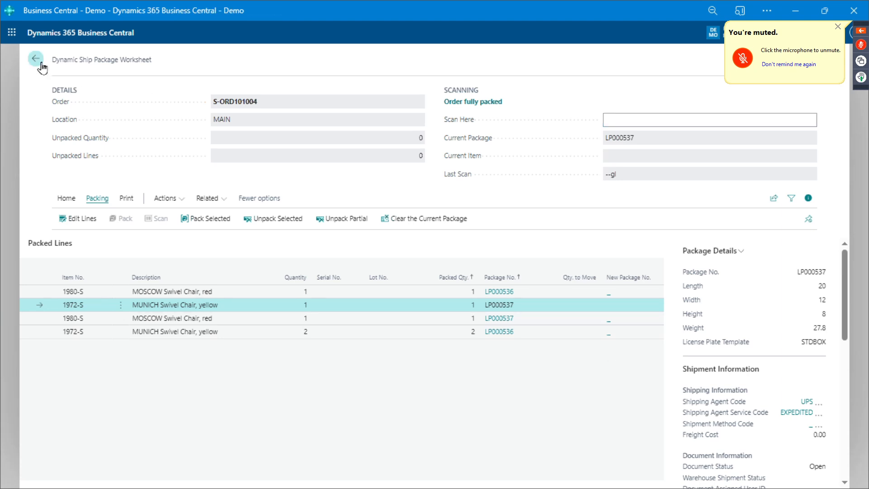
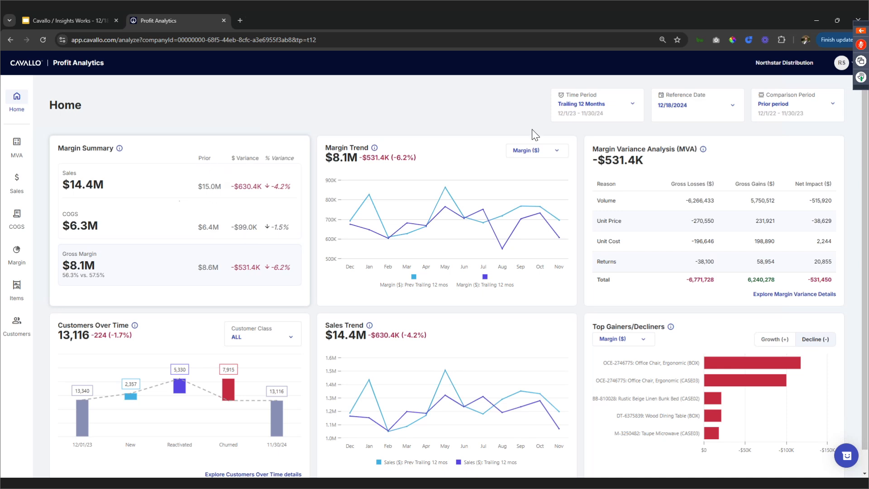
In Cavallo Profit Analytics, view the time period options on the home page and open the margin variance details.
left_click(632, 105)
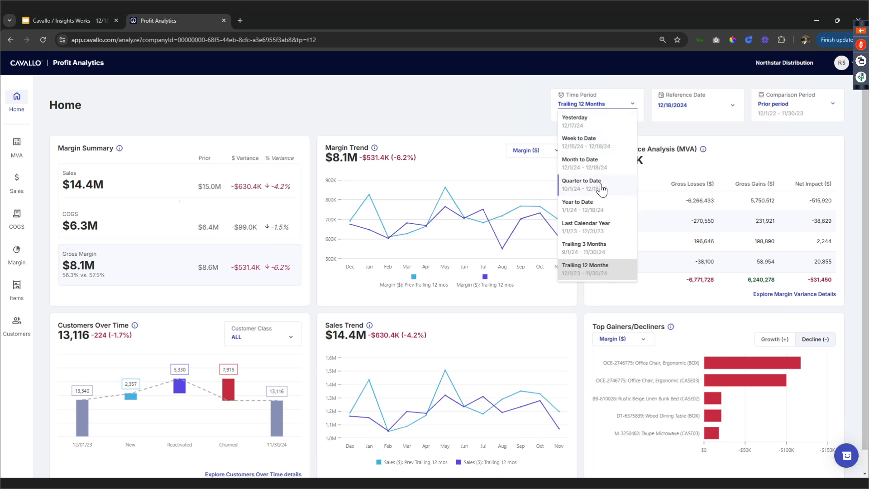
left_click(521, 121)
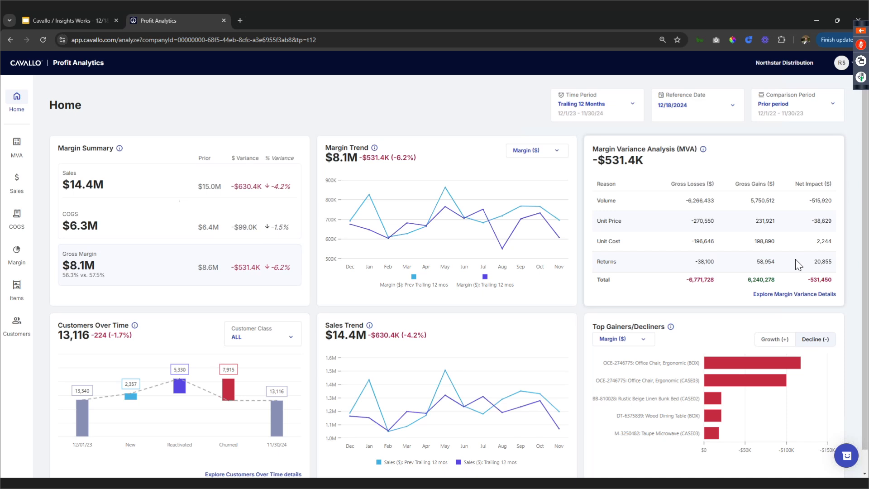
left_click(805, 294)
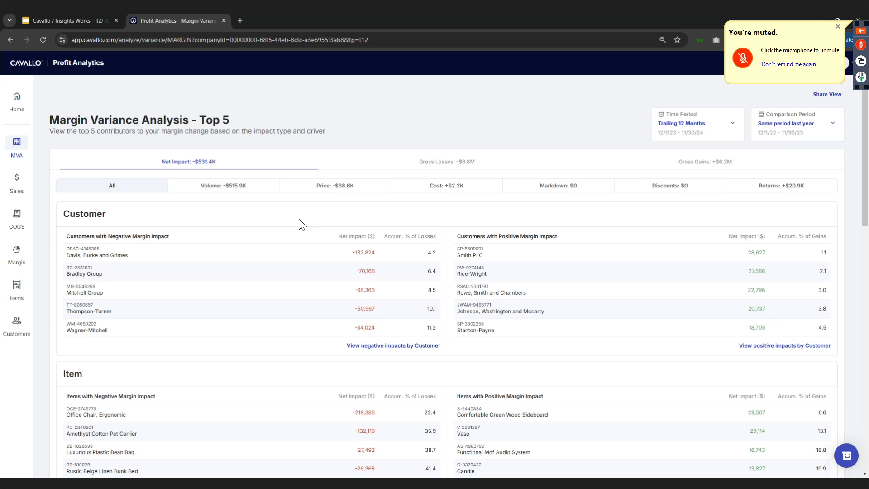
Drill into the sales rep with the largest negative margin impact and open the insight for the first loss line.
scroll(299, 225, "down", 2)
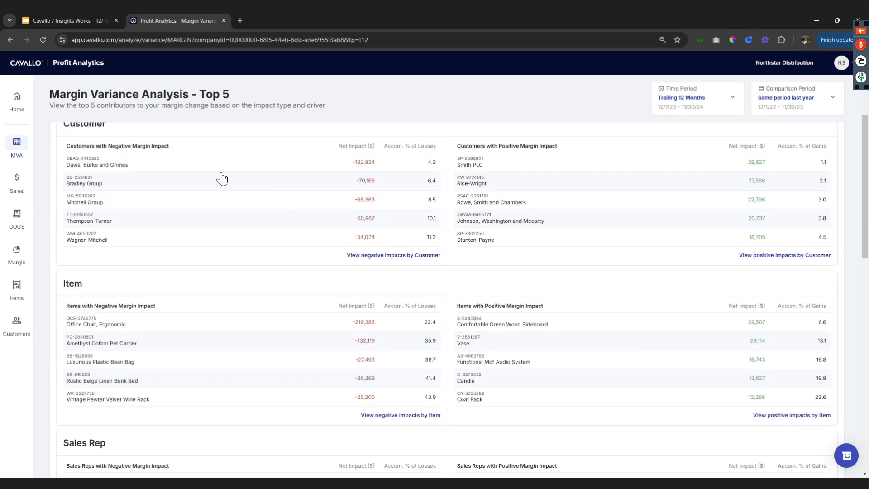
scroll(246, 224, "down", 4)
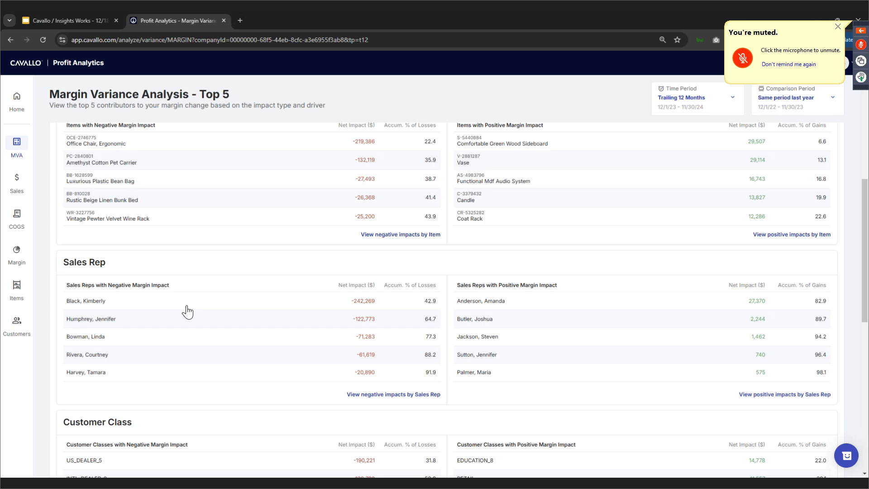
left_click(103, 303)
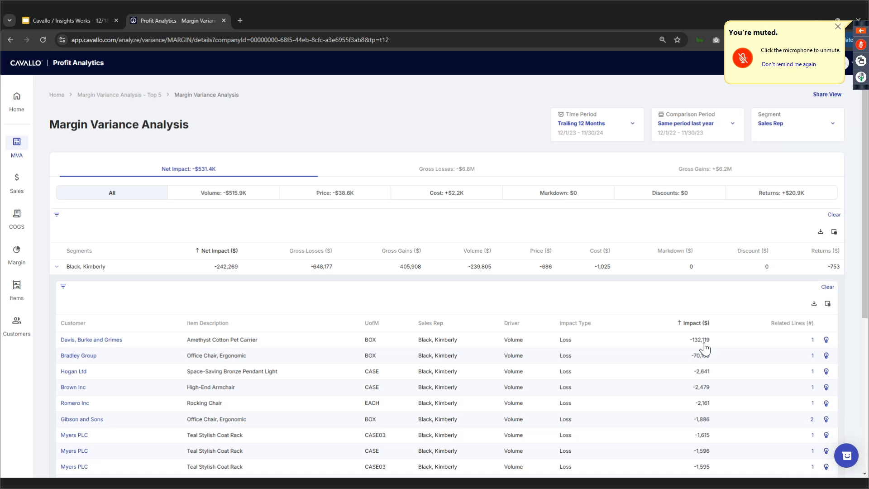
left_click(825, 340)
View the fields available for filtering the sales rep's detail lines, and close the filter without applying it.
left_click(63, 287)
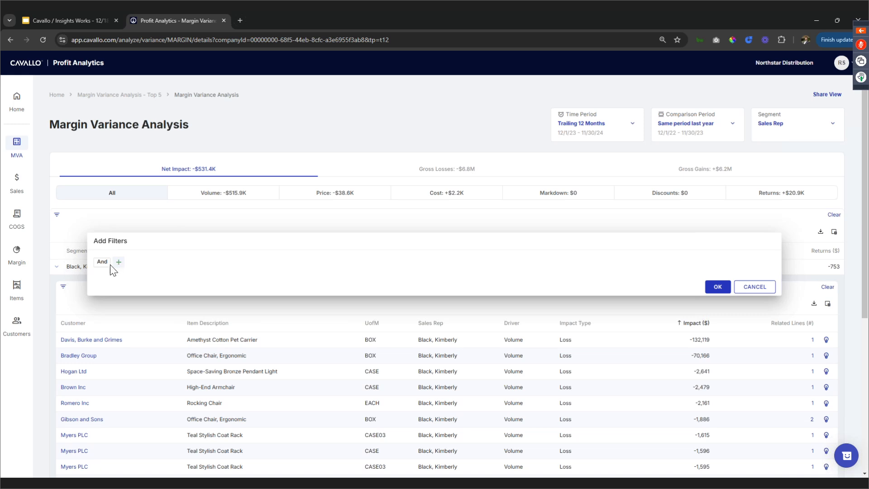
left_click(118, 262)
left_click(125, 272)
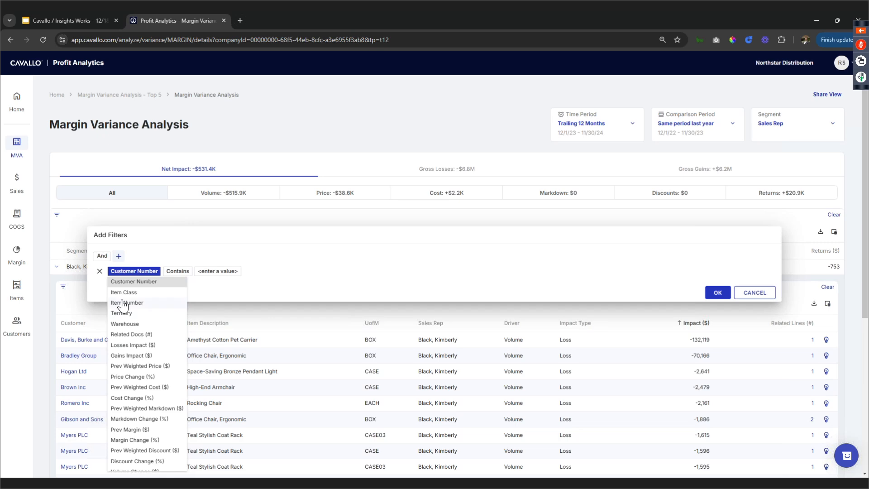
left_click(760, 293)
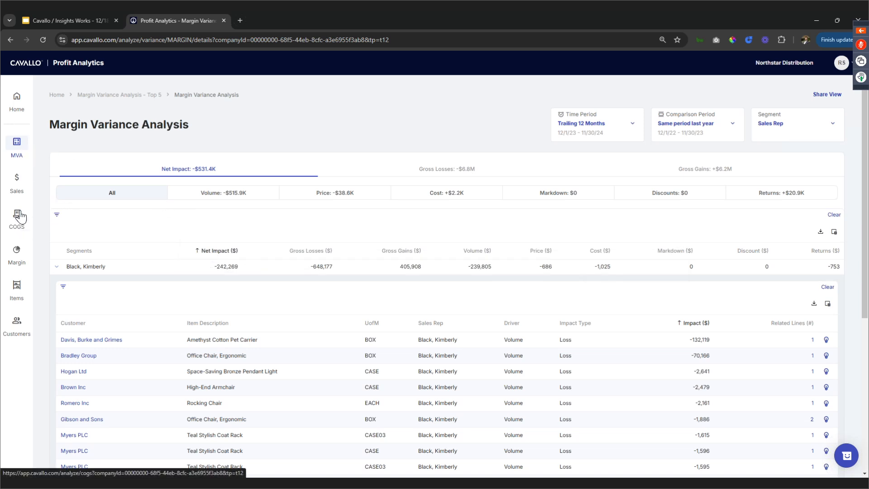
Open the Sales analysis page and set its time period to Month to Date.
left_click(16, 187)
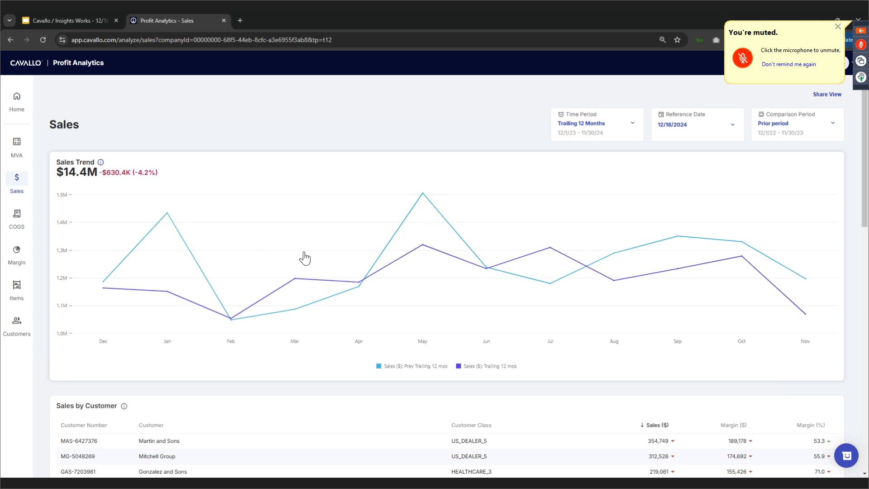
mouse_move(416, 239)
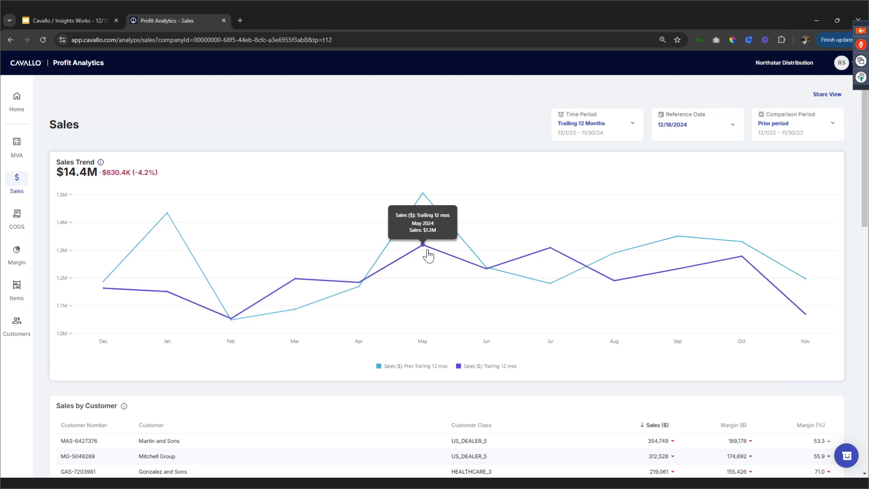
left_click(622, 126)
left_click(593, 181)
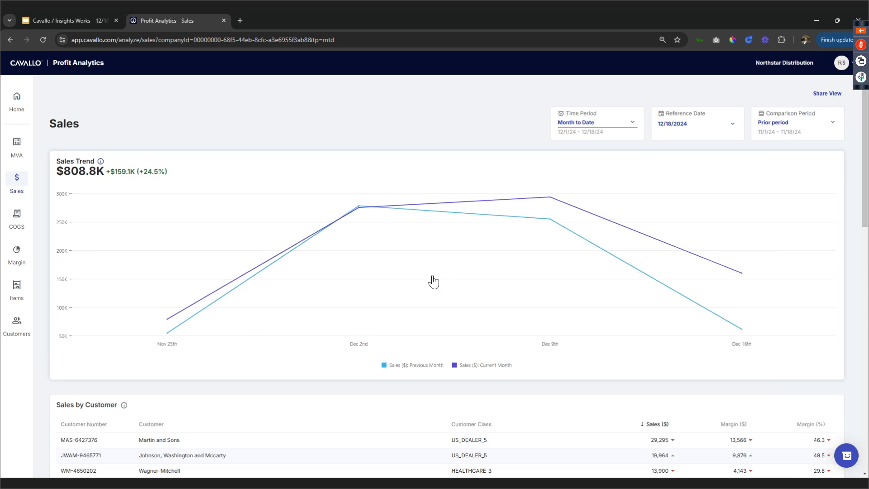
Examine the Sales by Customer and Sales by Item tables for the month to date.
scroll(407, 283, "down", 1)
scroll(396, 284, "down", 1)
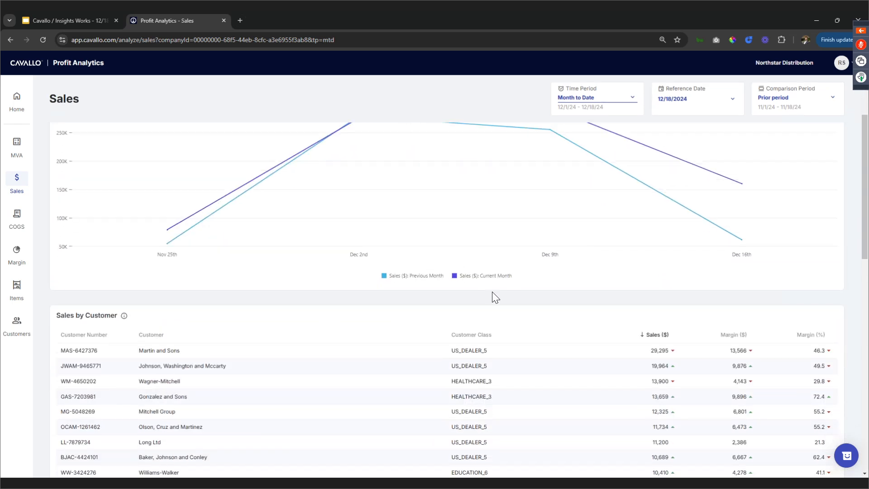
scroll(226, 323, "down", 1)
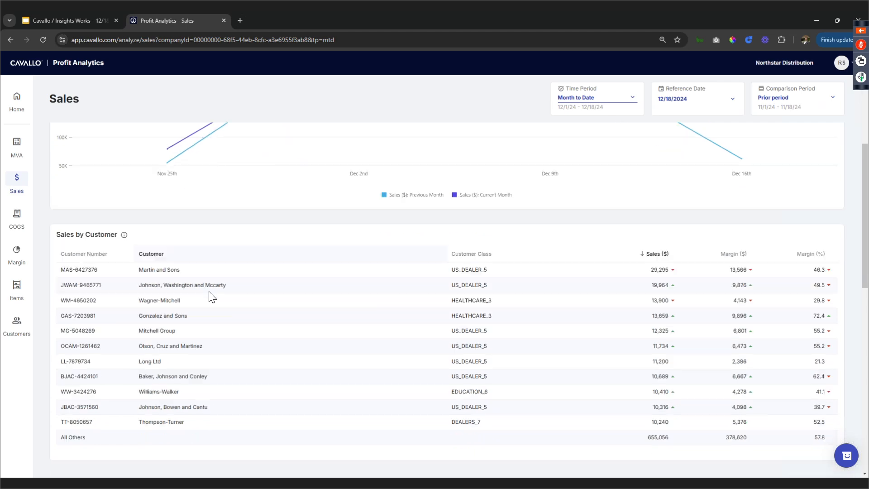
scroll(172, 266, "down", 1)
scroll(335, 246, "down", 2)
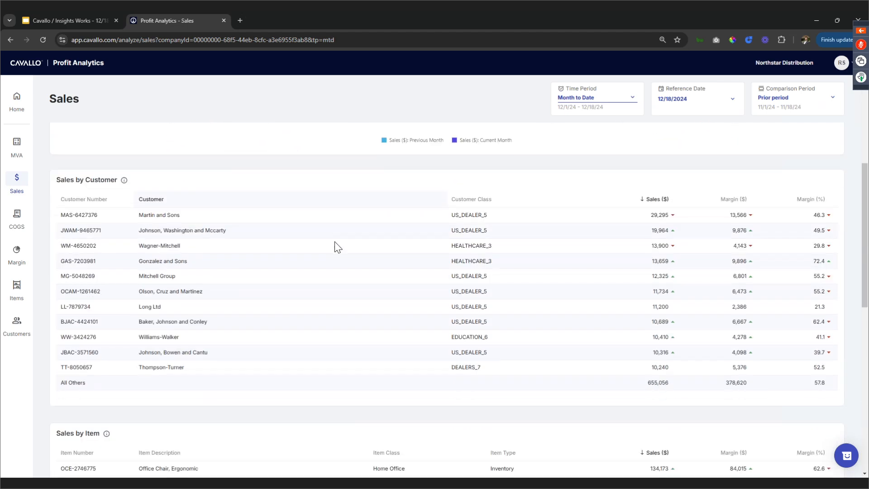
scroll(260, 316, "down", 4)
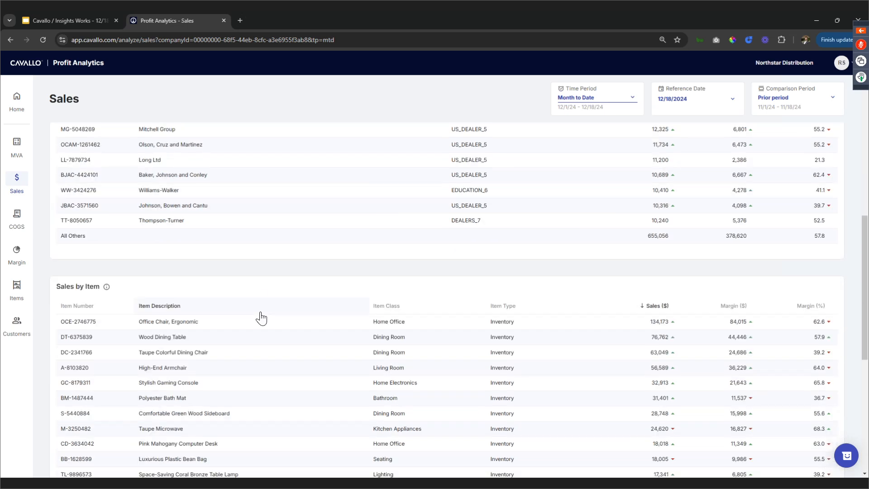
View the fields available for grouping the Sales by Customer Class table, and keep Customer Class as the grouping.
scroll(249, 304, "down", 5)
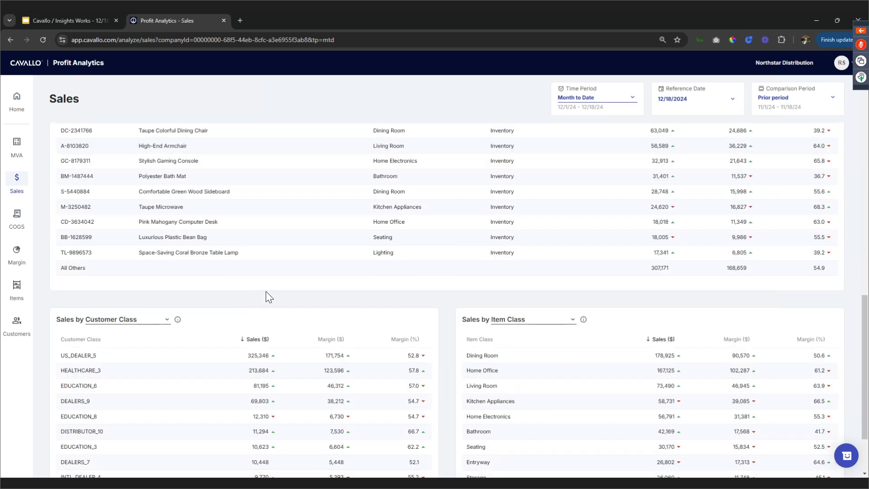
left_click(167, 237)
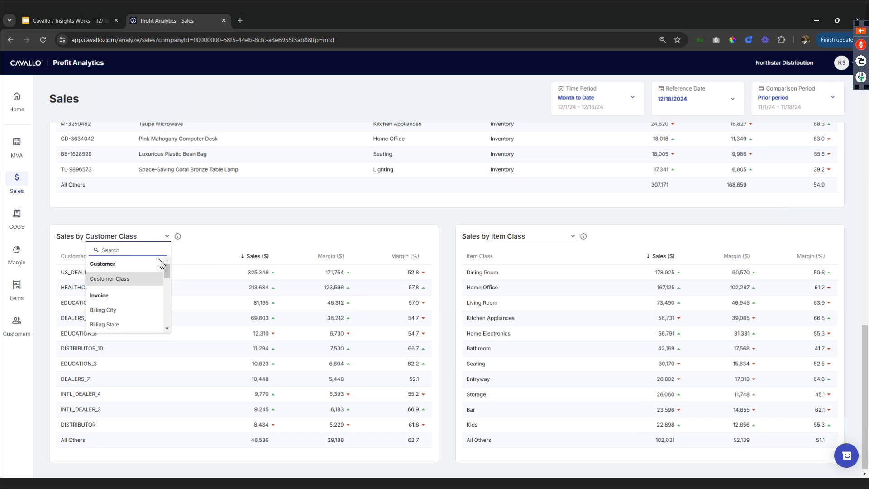
scroll(145, 282, "down", 1)
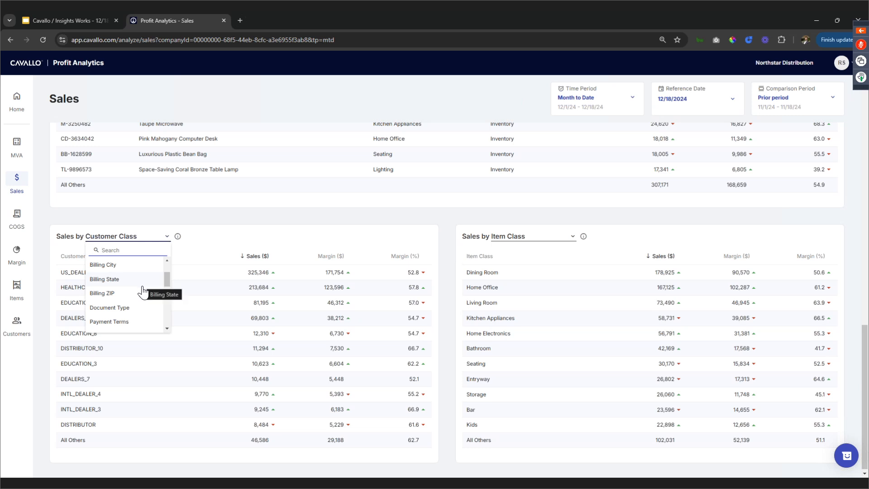
scroll(143, 291, "down", 2)
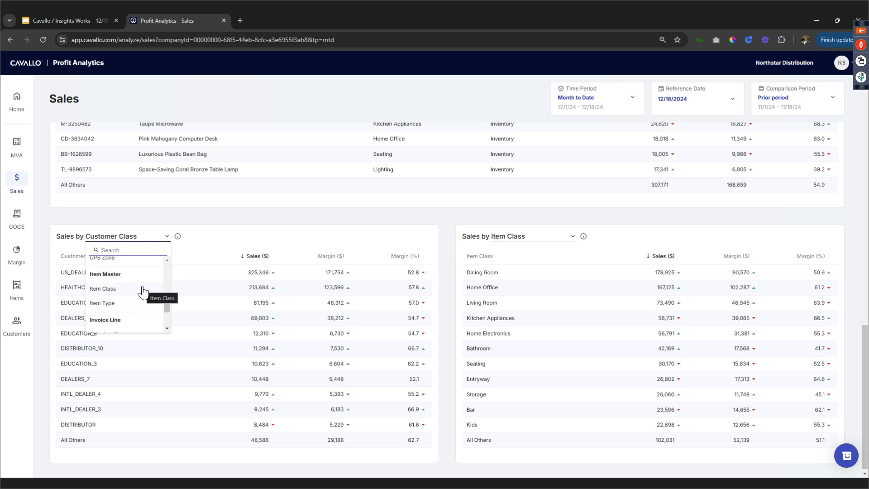
scroll(143, 291, "down", 3)
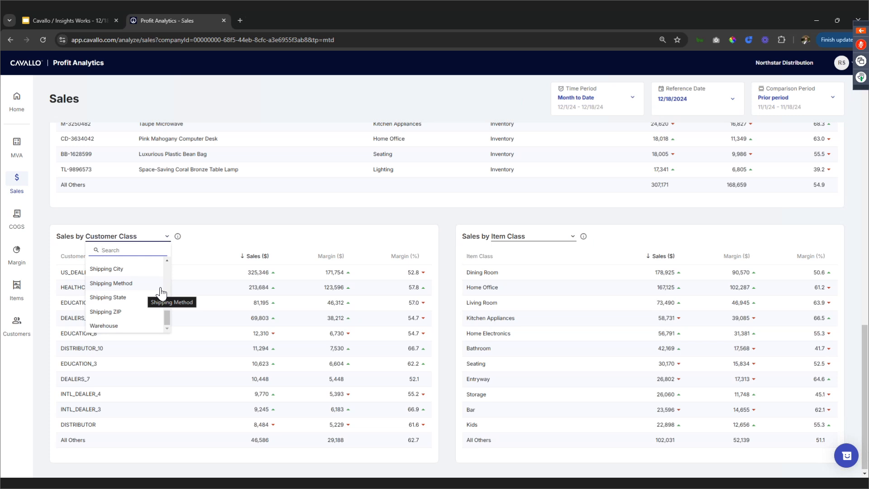
scroll(145, 293, "up", 10)
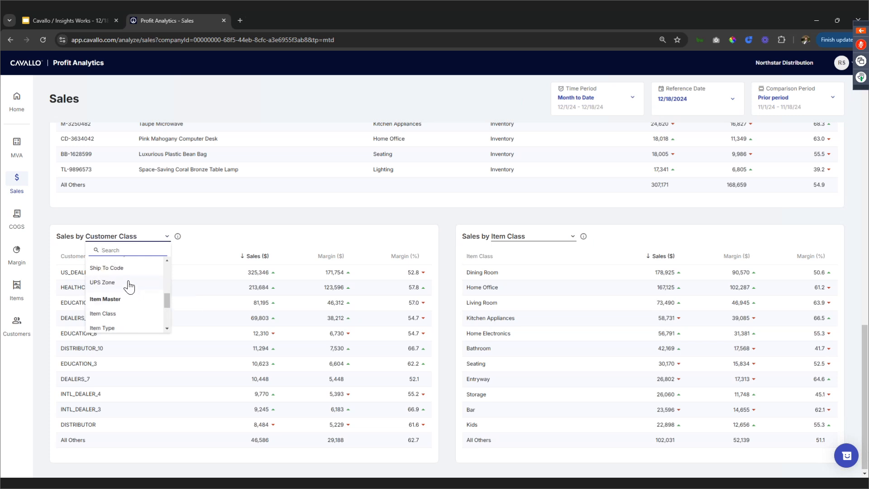
scroll(129, 294, "up", 1)
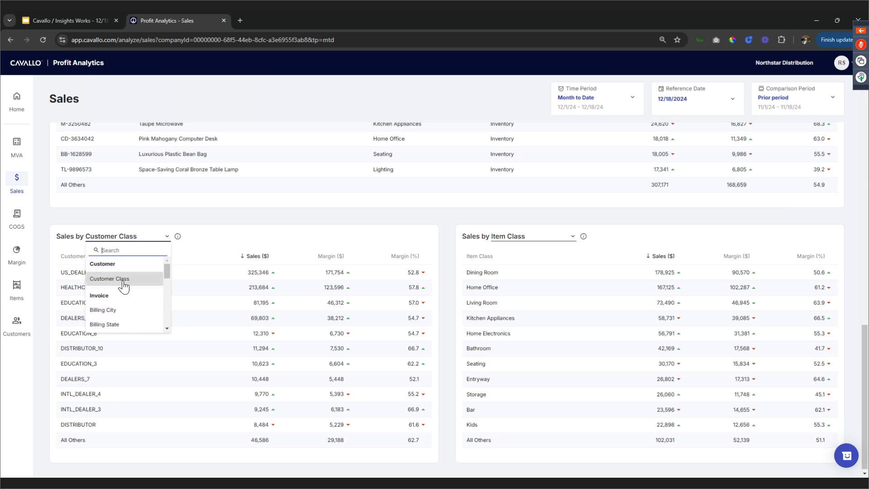
left_click(121, 279)
Change the grouping of the Sales by Customer Class table to Representative.
left_click(166, 236)
scroll(136, 299, "down", 2)
scroll(129, 301, "down", 4)
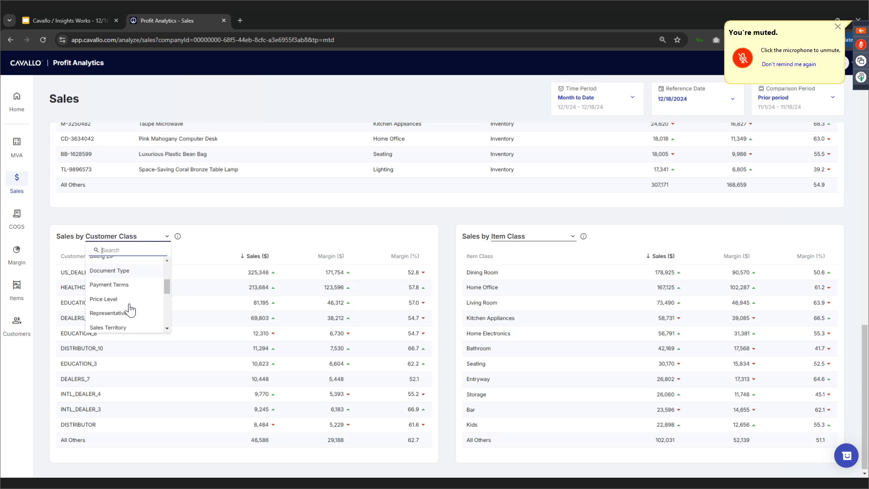
scroll(129, 297, "up", 3)
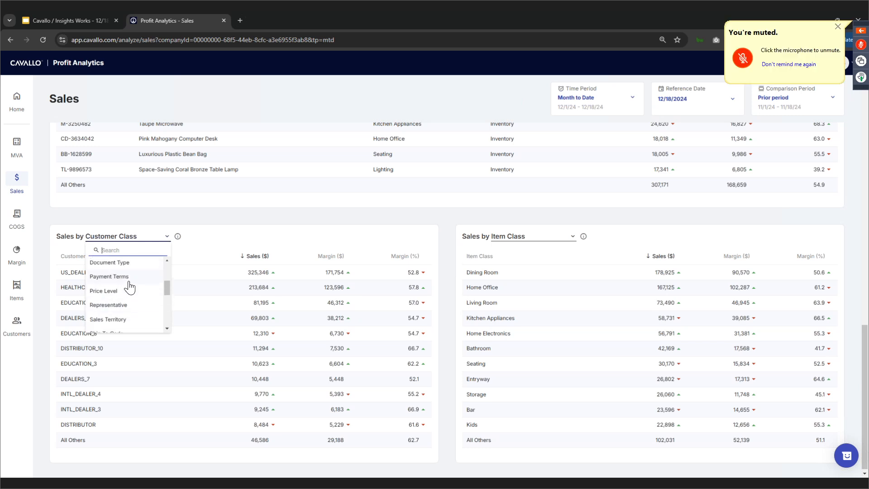
left_click(128, 303)
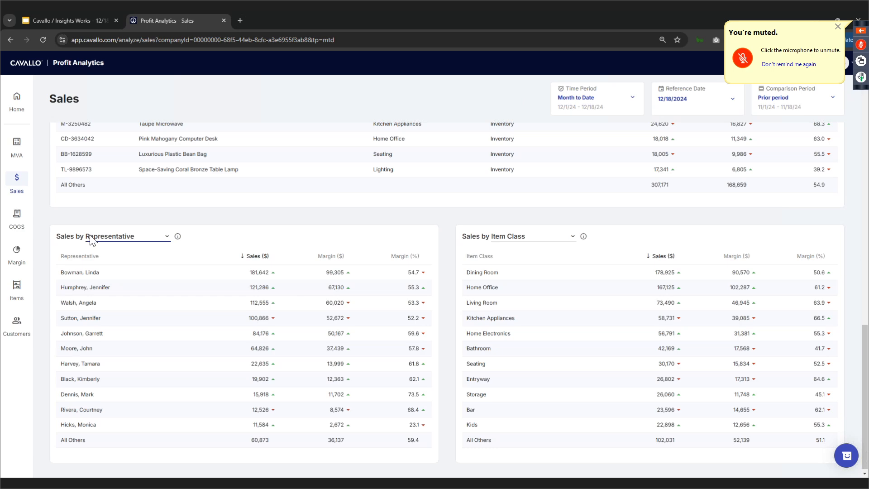
Open the Margin analysis page and set its time period to Trailing 12 Months.
left_click(21, 253)
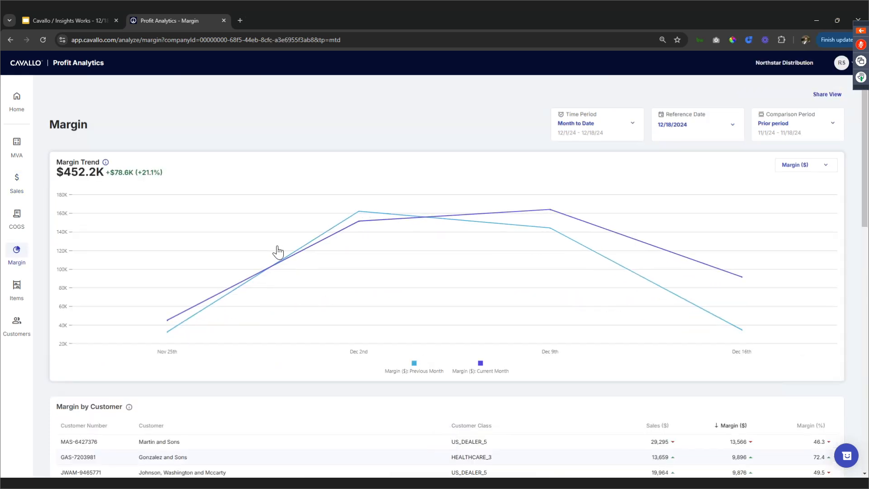
left_click(632, 124)
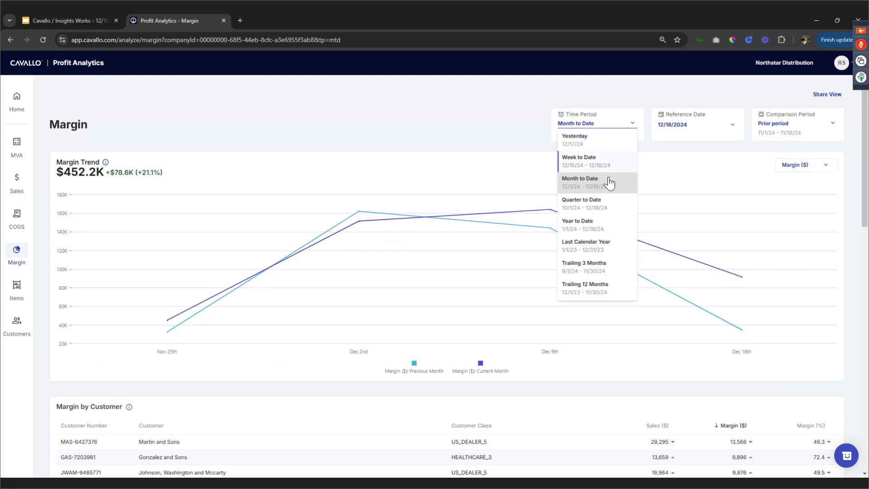
left_click(593, 289)
left_click(637, 207)
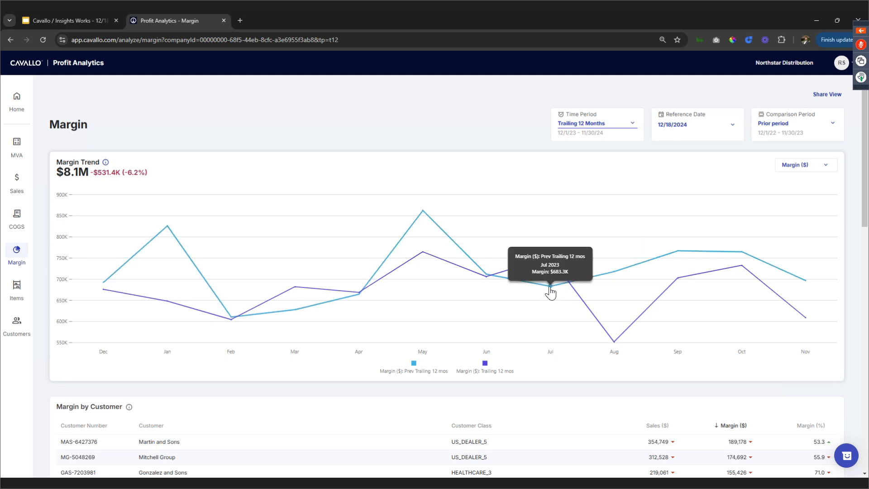
Examine the Margin Trend chart and the Margin by Customer table for the trailing 12 months.
mouse_move(563, 292)
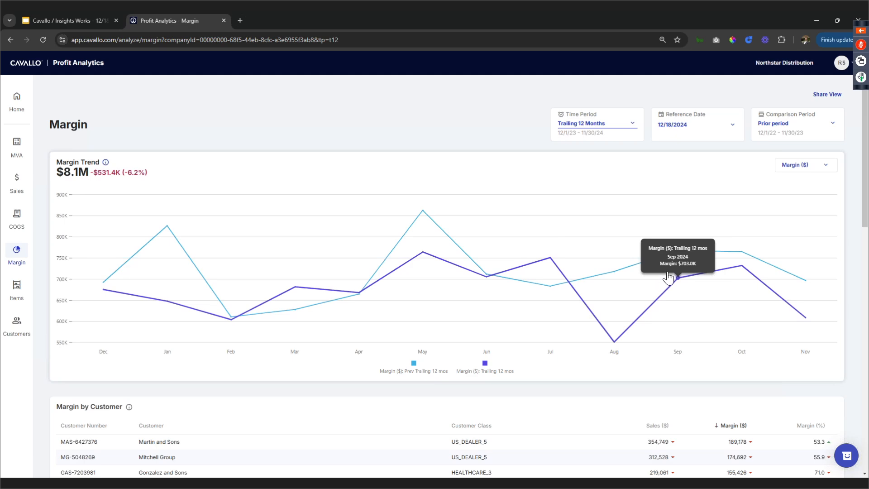
scroll(667, 279, "down", 1)
scroll(667, 278, "down", 4)
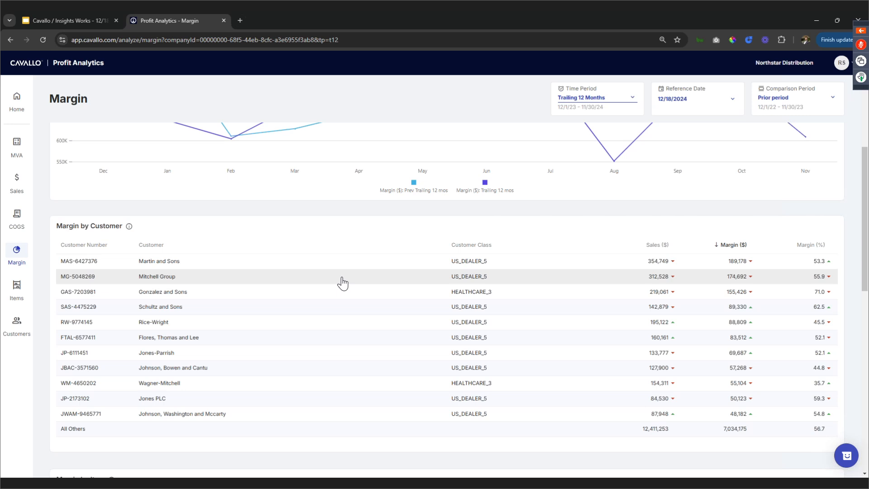
scroll(343, 282, "down", 2)
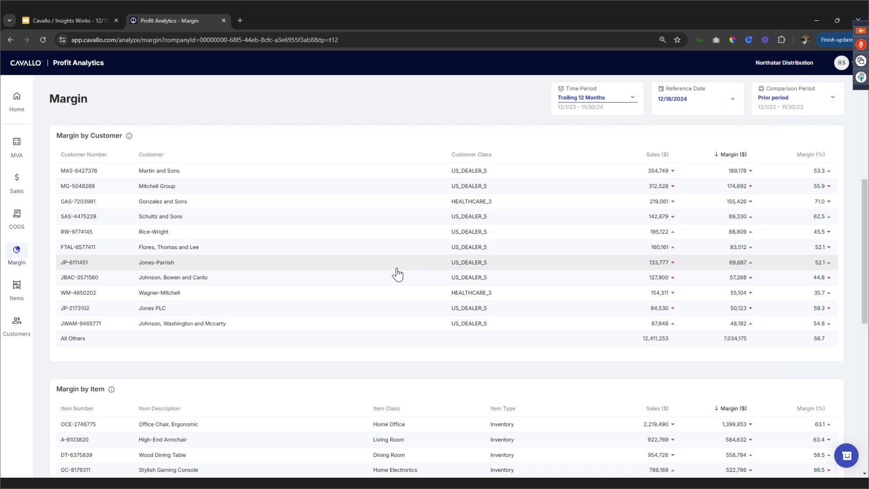
Open the Customers analysis page and drill into the Reactivated customers in Customers Over Time.
left_click(20, 320)
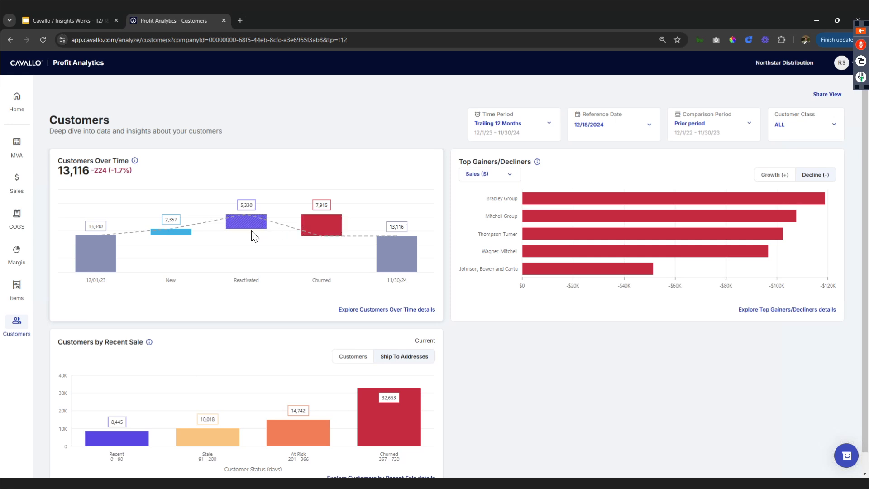
left_click(245, 219)
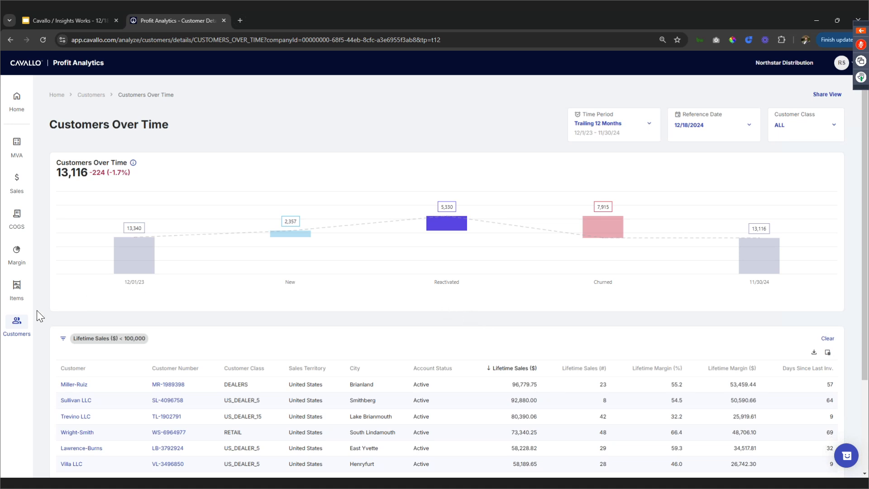
Return to the Customers overview, rank the Top Gainers/Decliners by Margin (%), and drill into the largest decliner.
left_click(18, 322)
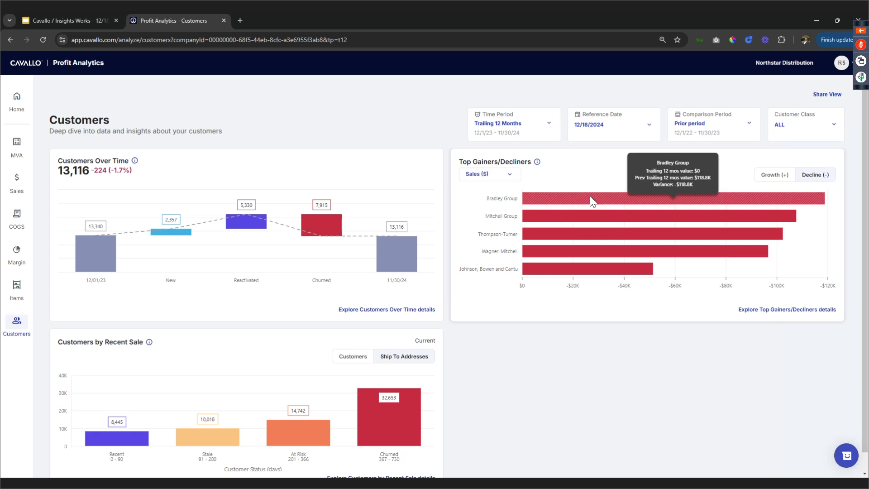
left_click(510, 177)
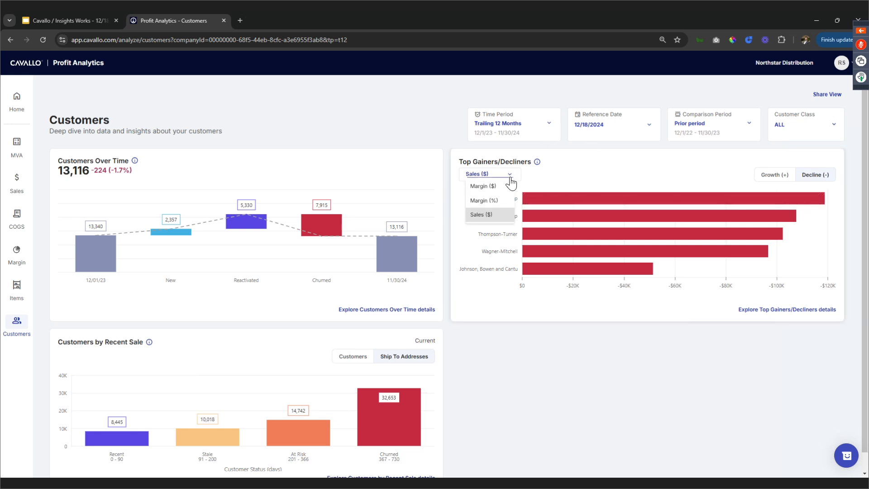
left_click(500, 201)
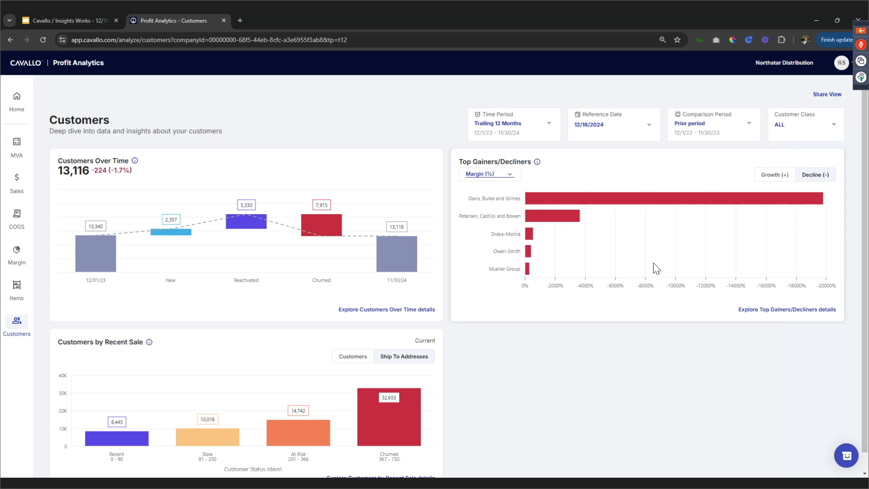
left_click(536, 198)
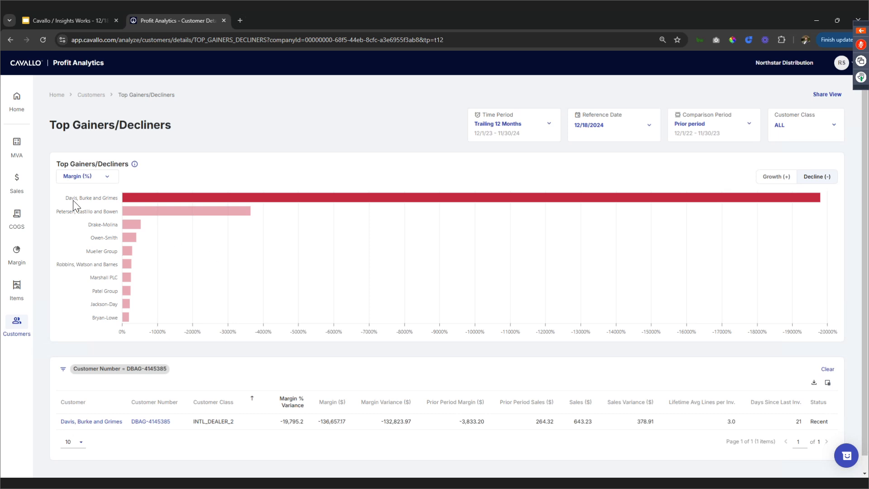
Open the Margin Variance Analysis page for the trailing 12 months.
left_click(16, 144)
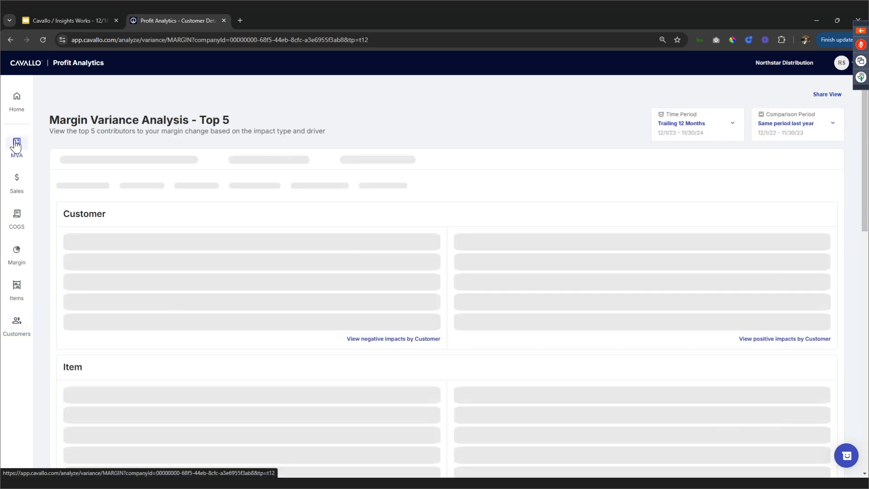